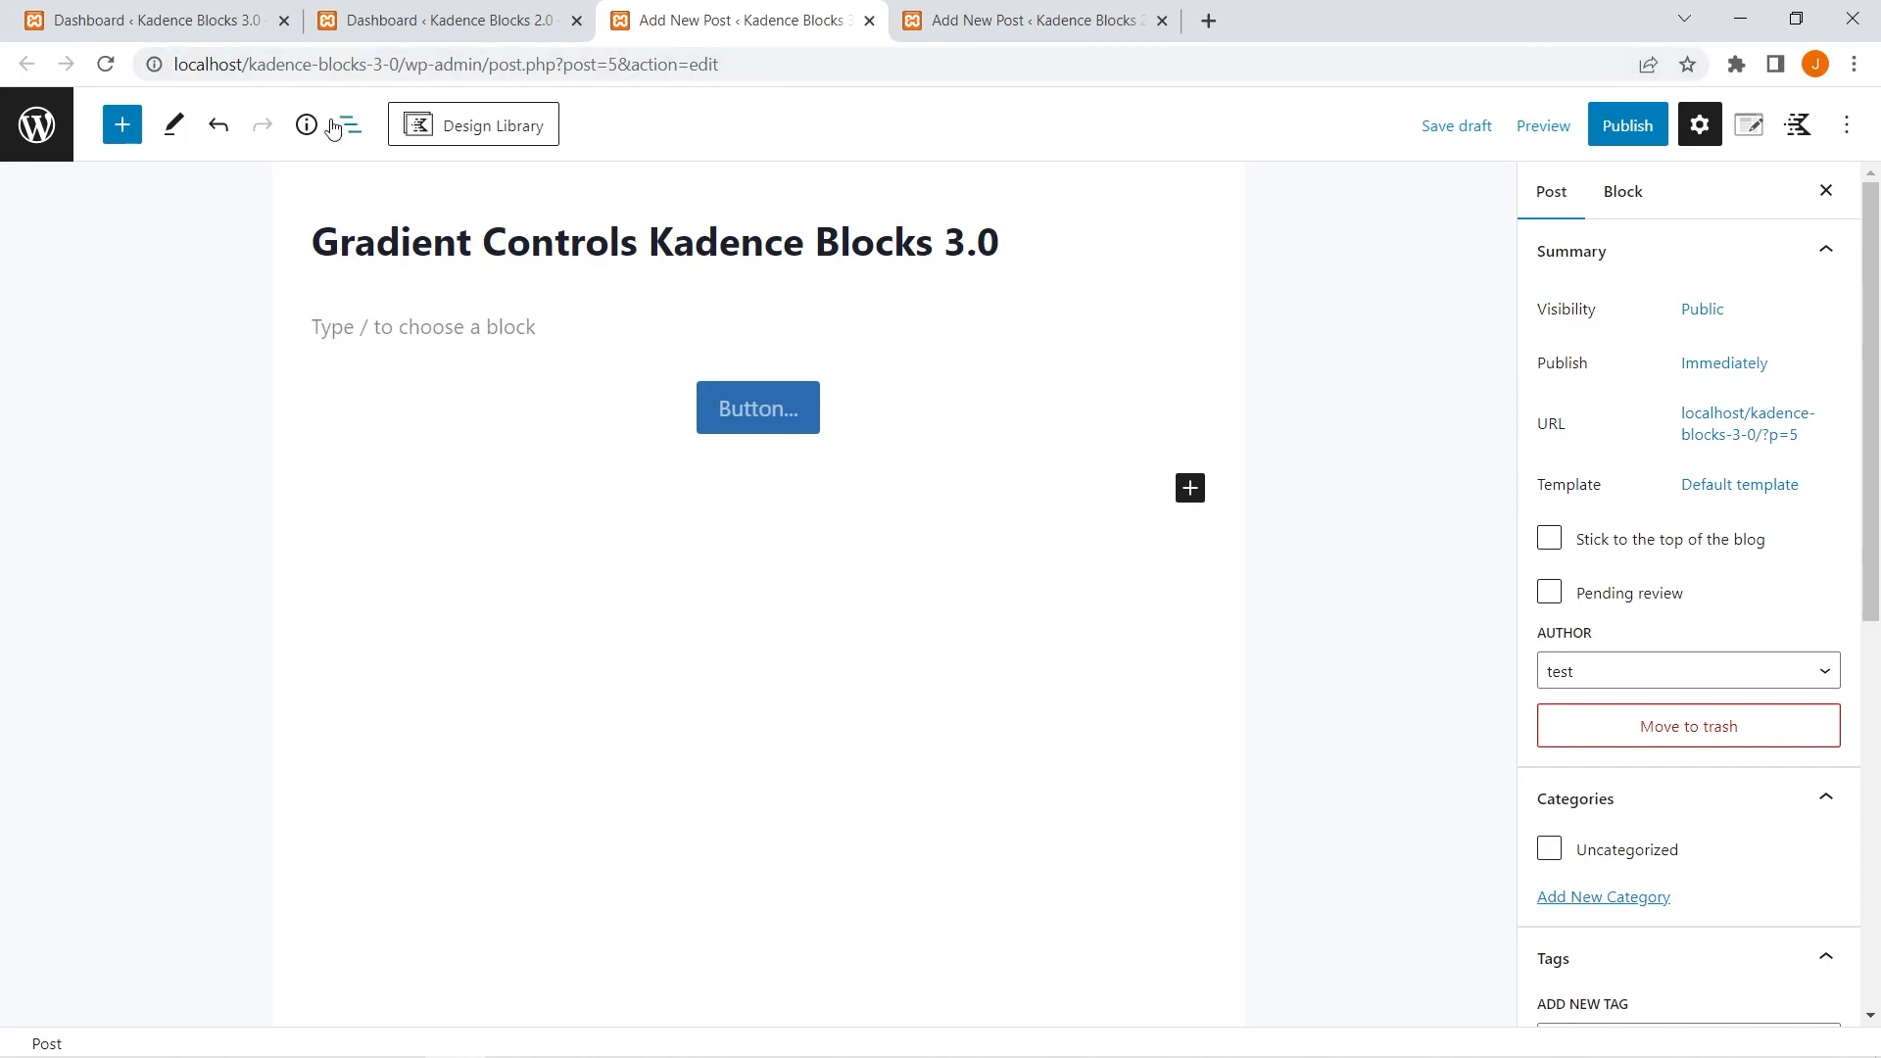
Show the block list of the Kadence Blocks 3.0 post and select the Advanced Buttons block.
click(351, 132)
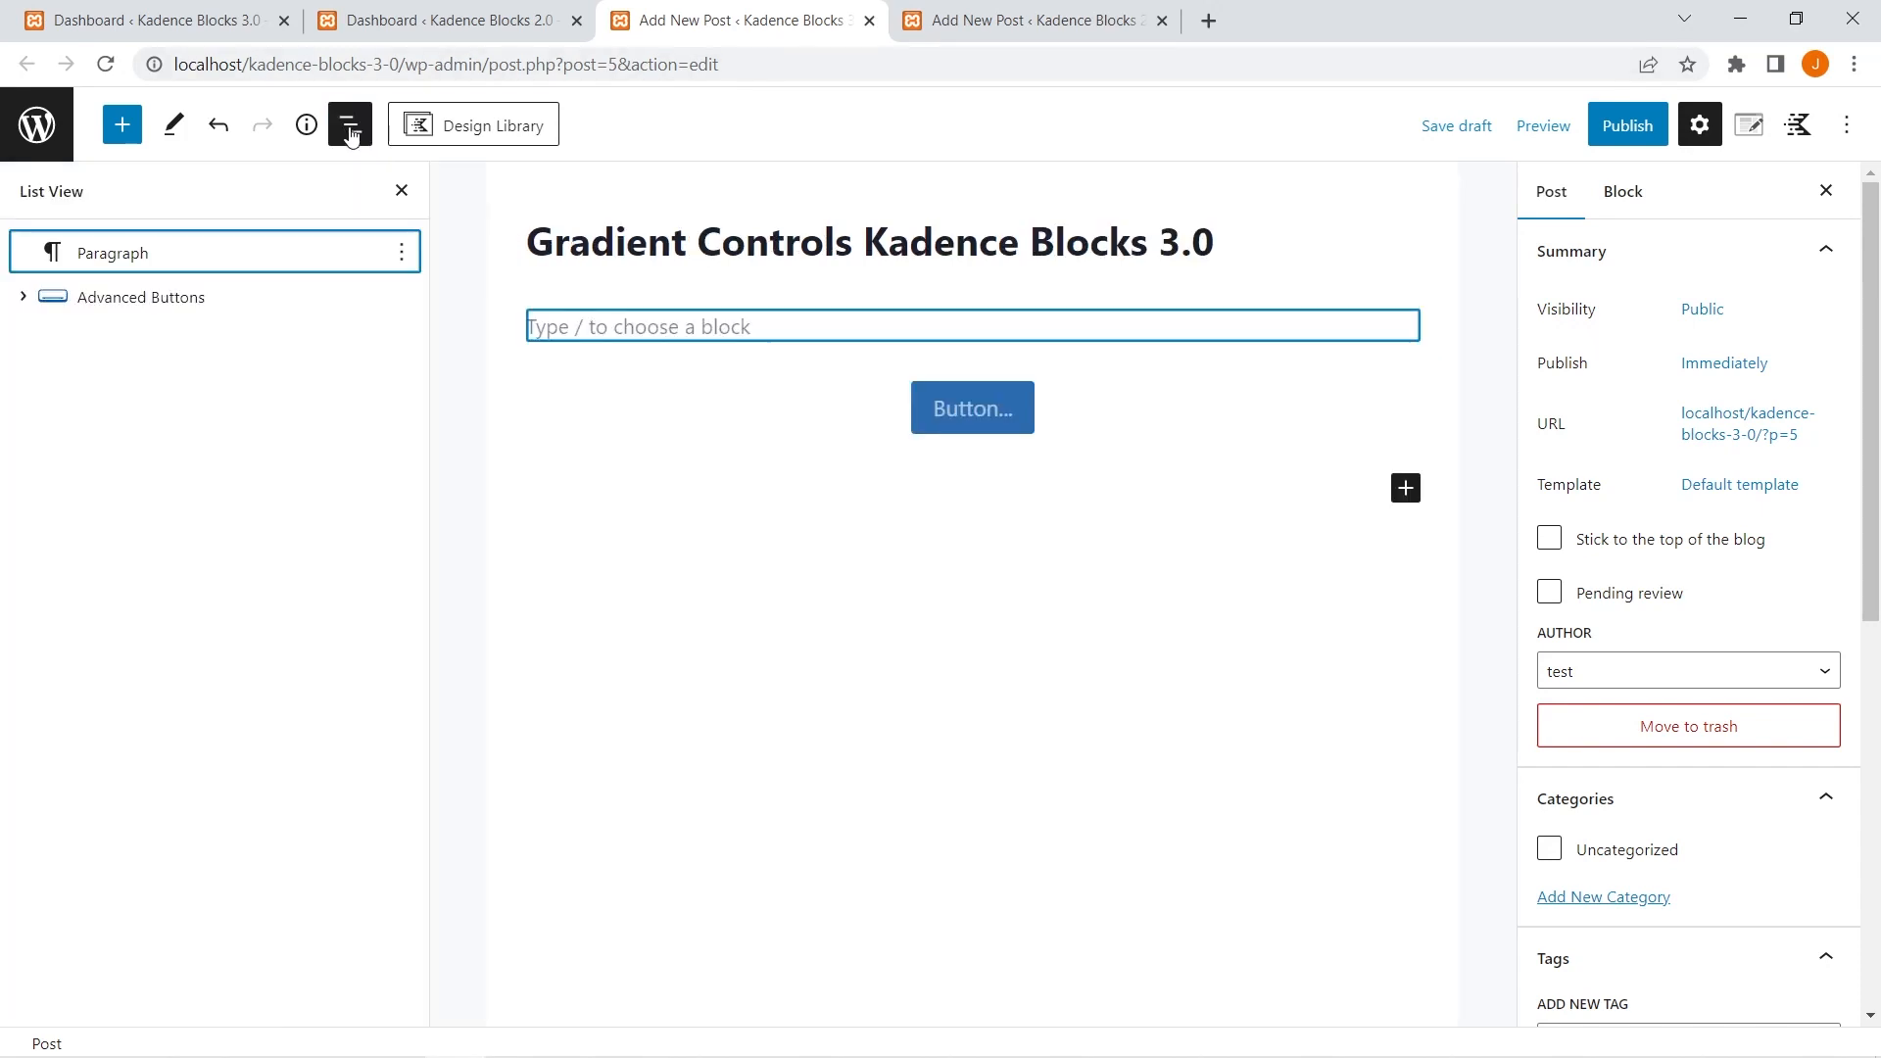
click(112, 303)
click(112, 304)
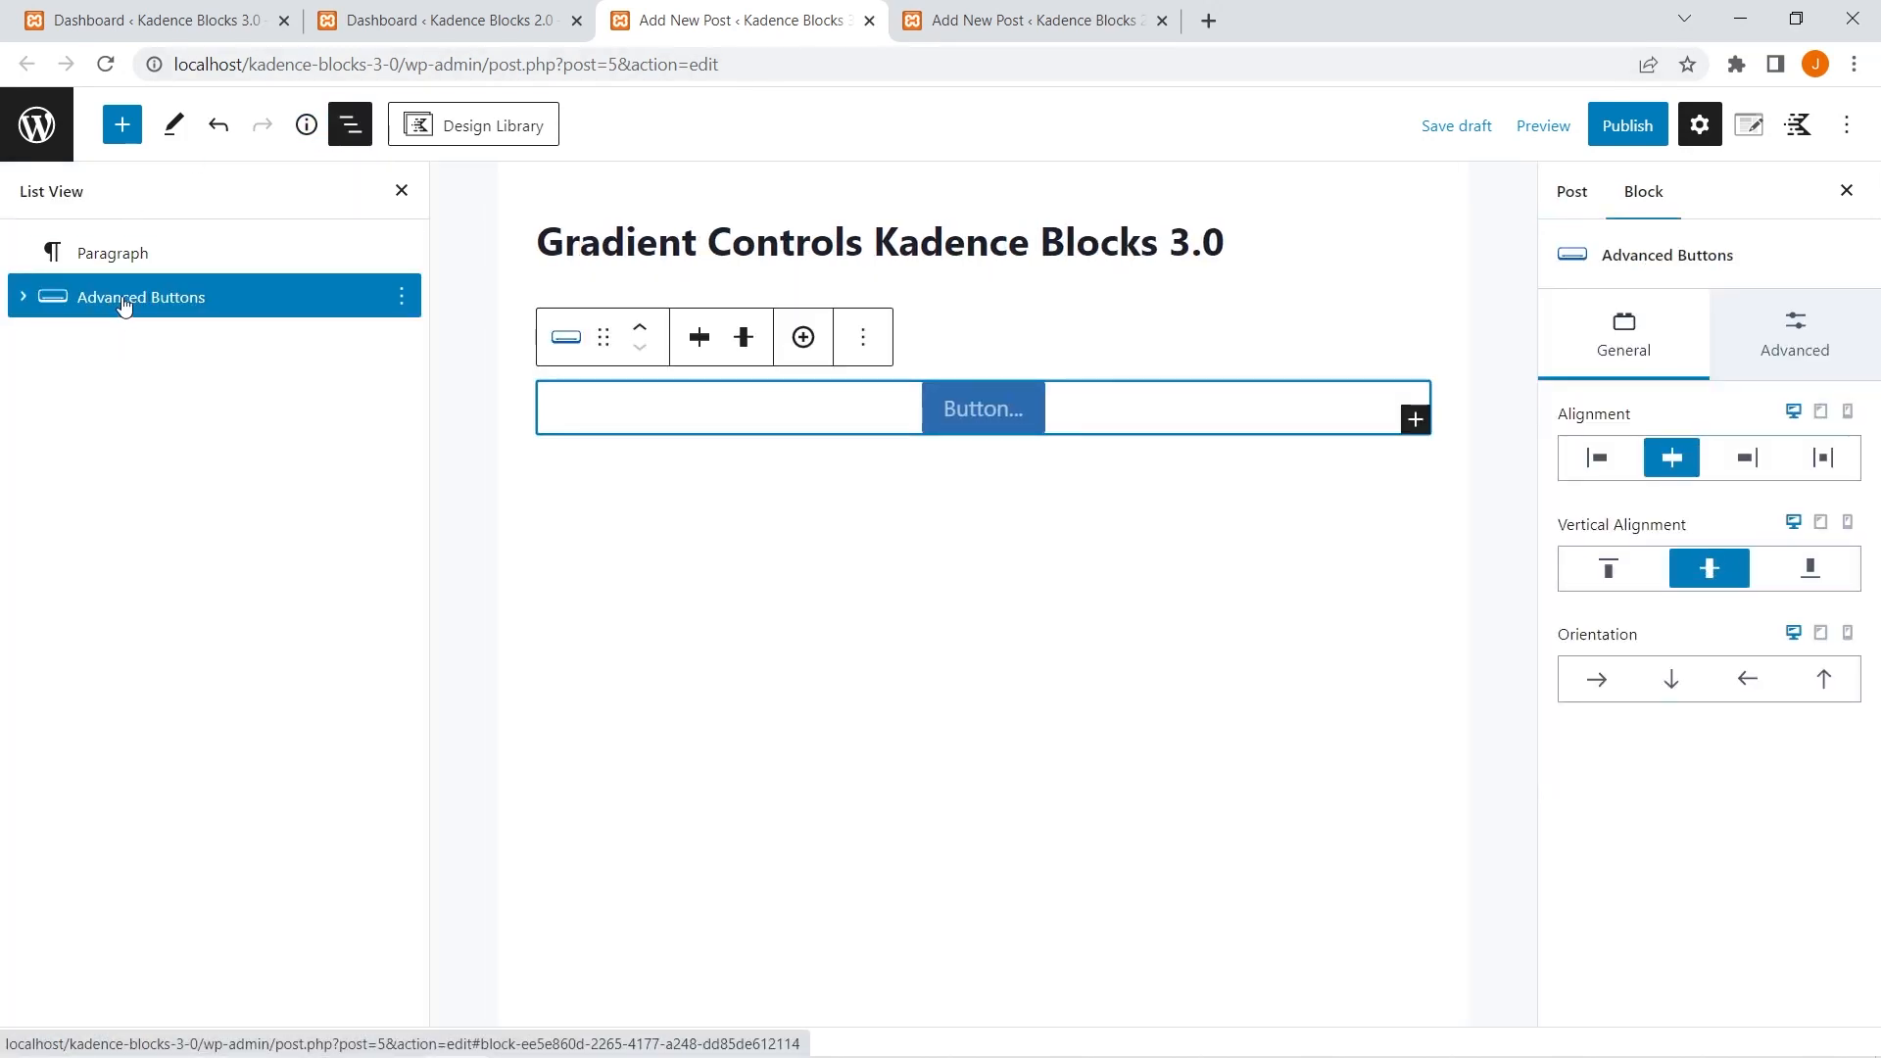
Switch to the Kadence Blocks 2.0 post, inspect its block list, and close the list.
click(1062, 17)
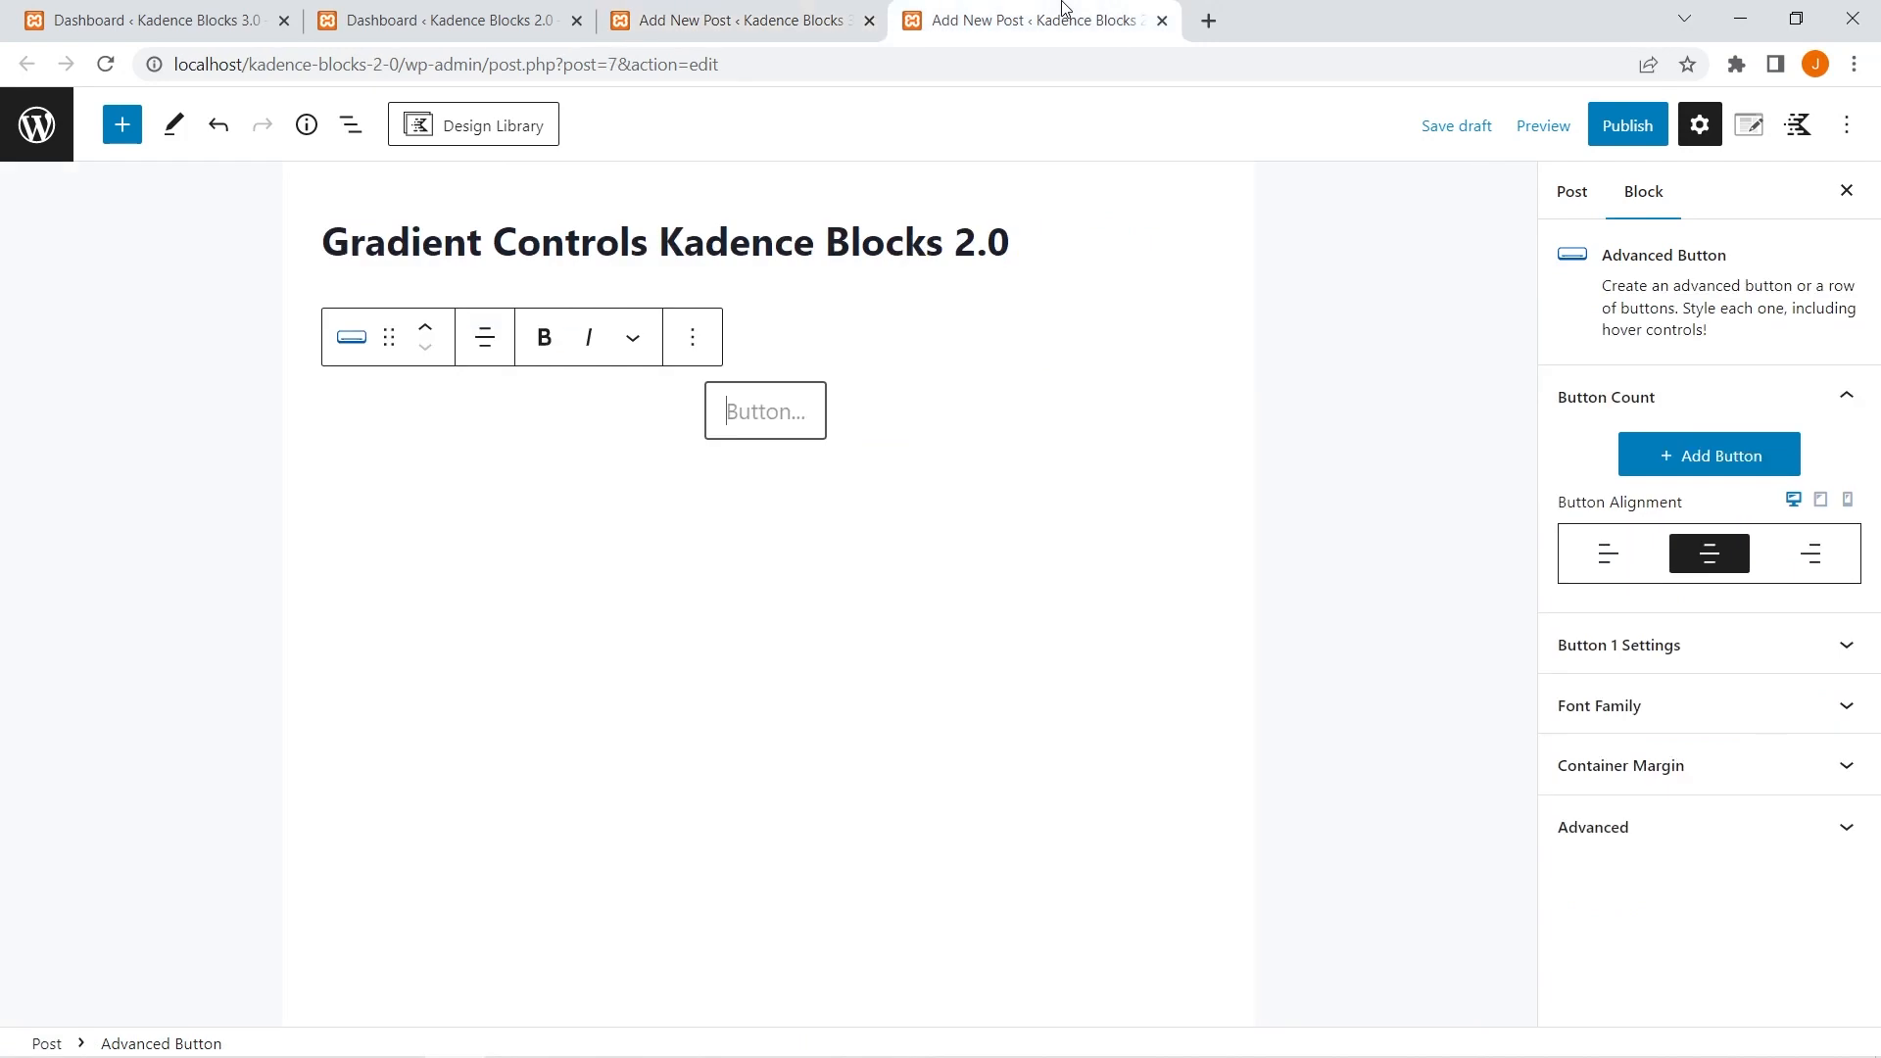
click(350, 125)
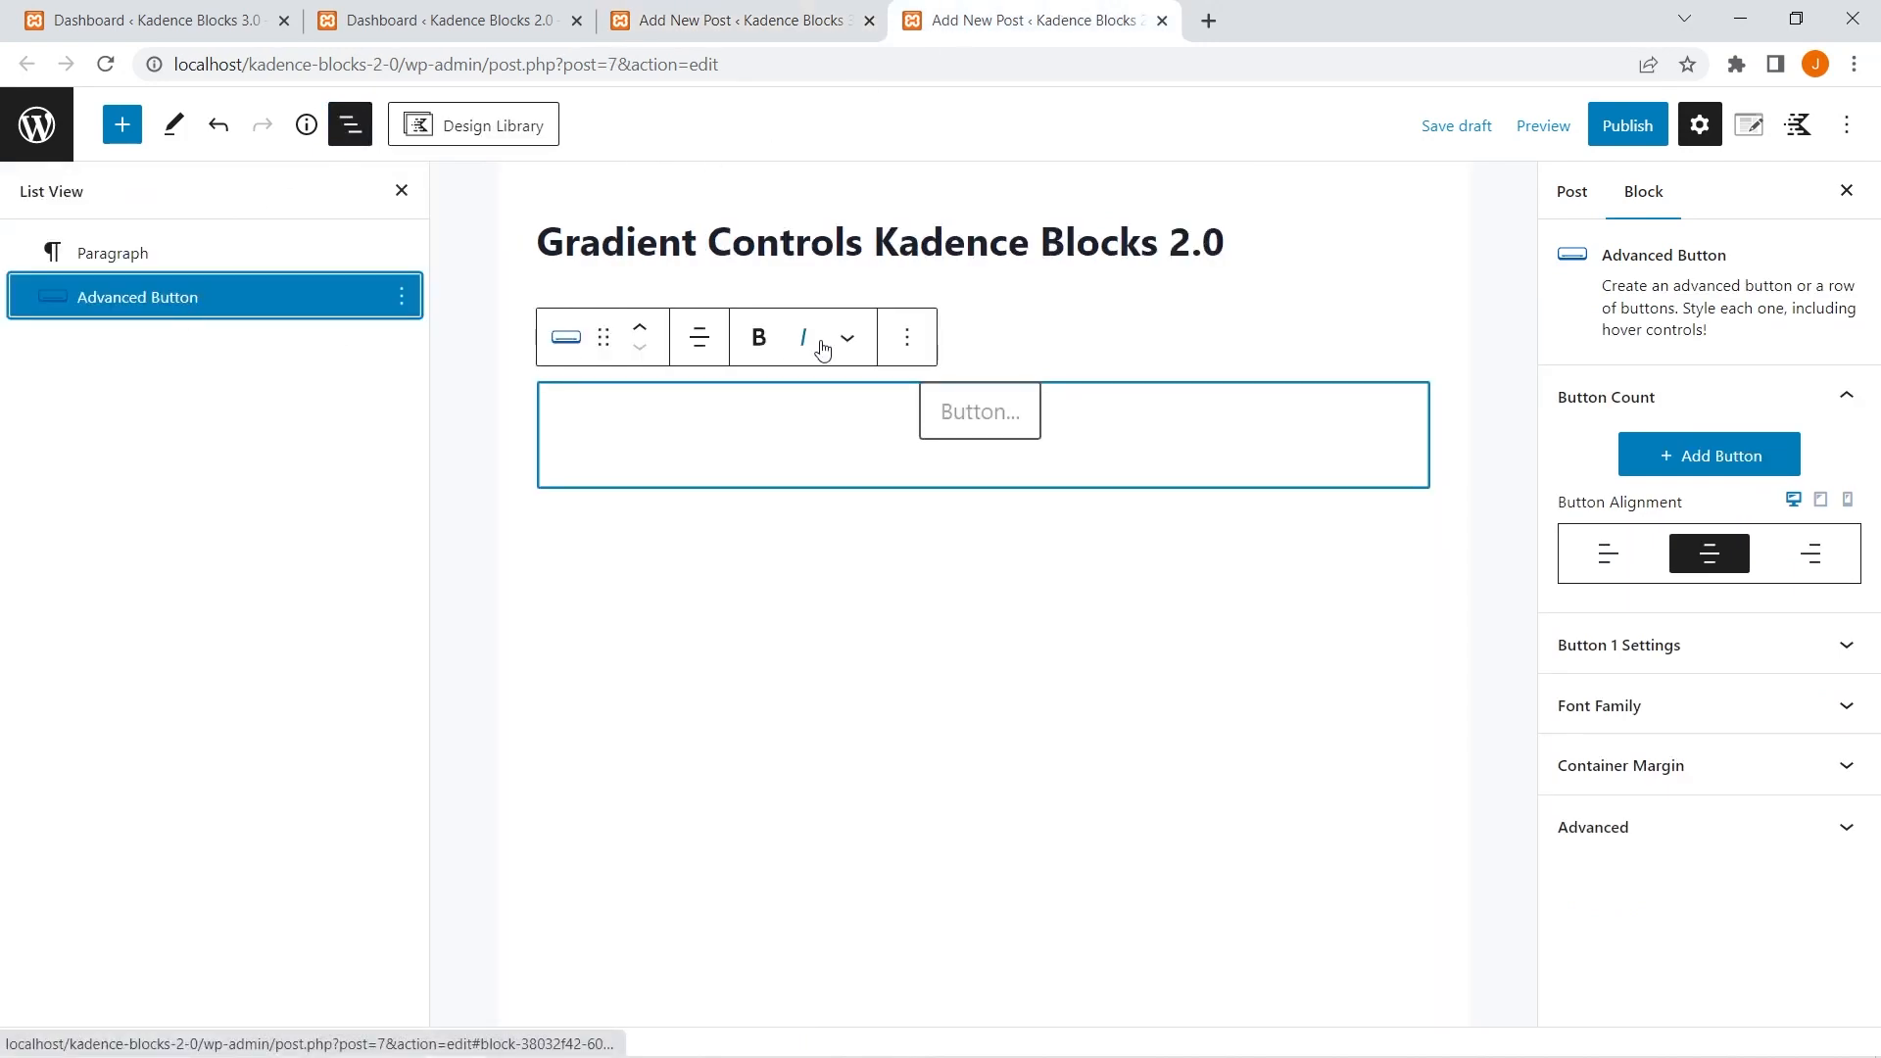
click(1494, 294)
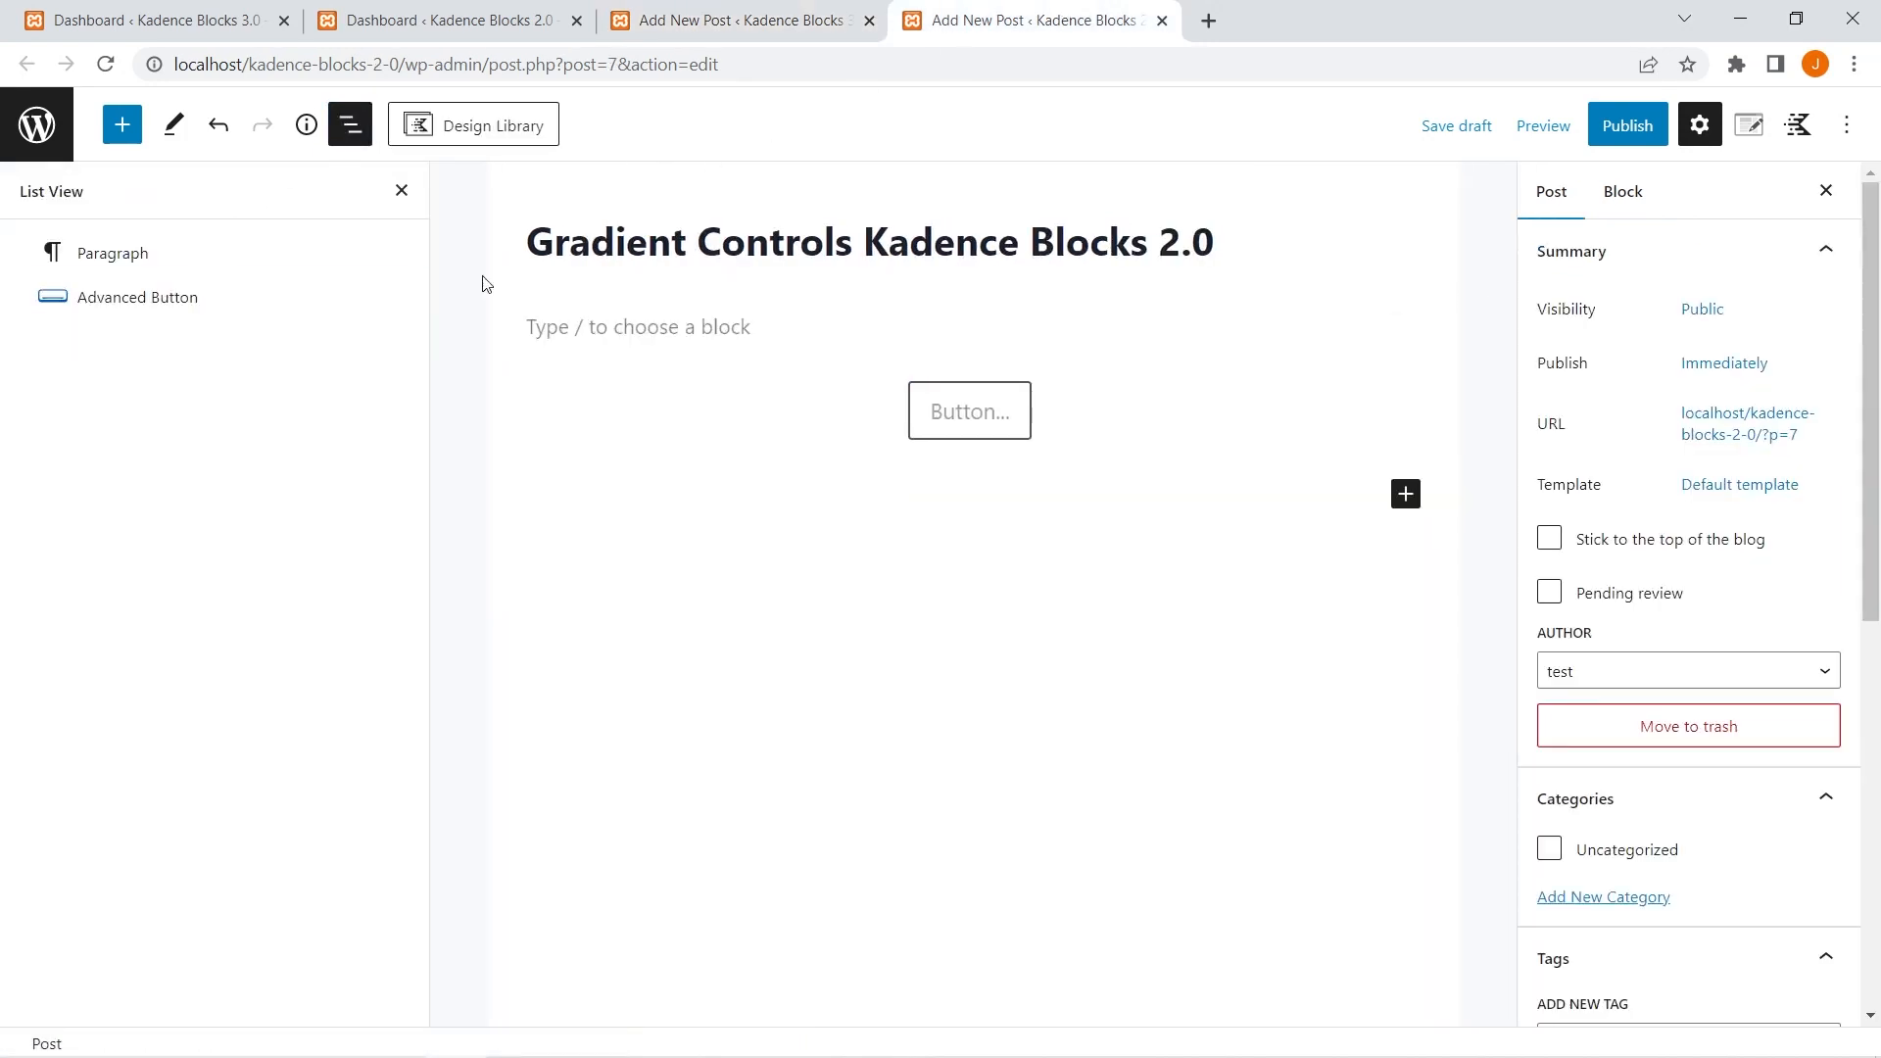
click(403, 192)
Set the background type of the Advanced Button block's first button to Gradient.
click(946, 421)
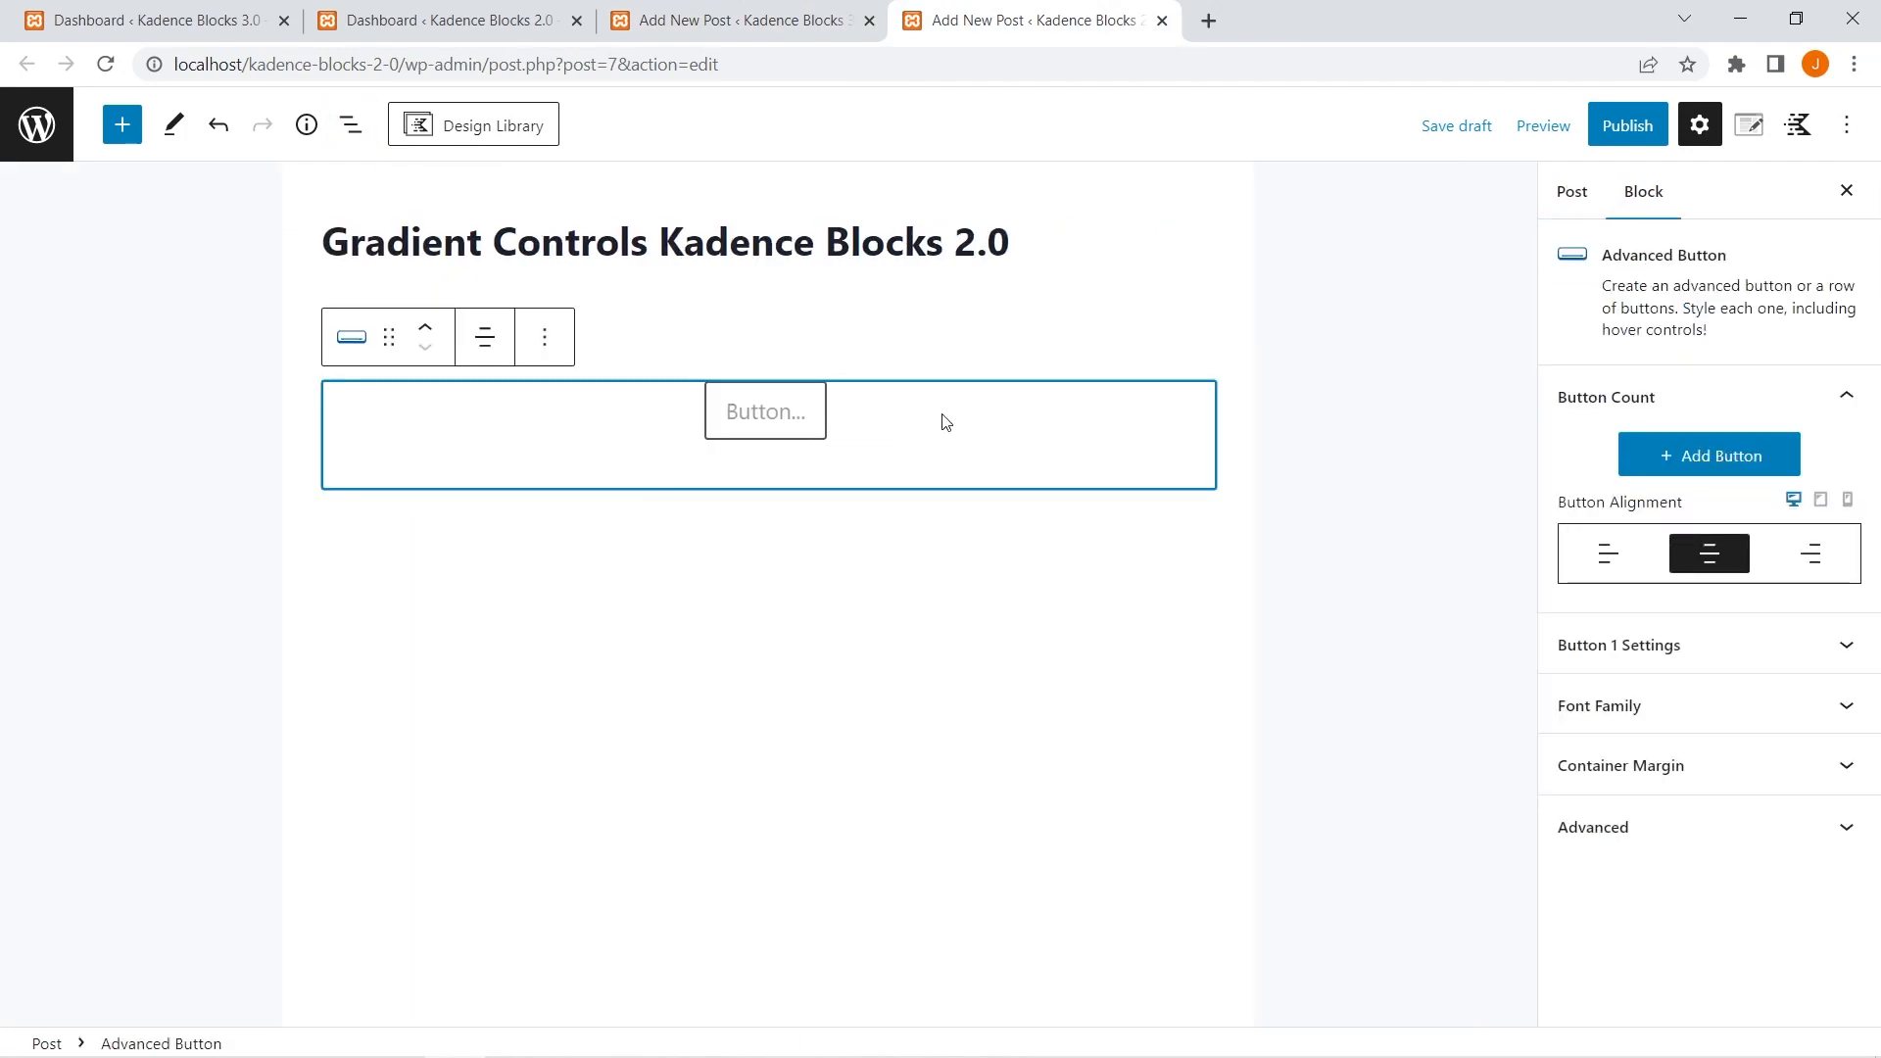
click(1675, 659)
scroll(1666, 588, down, 1)
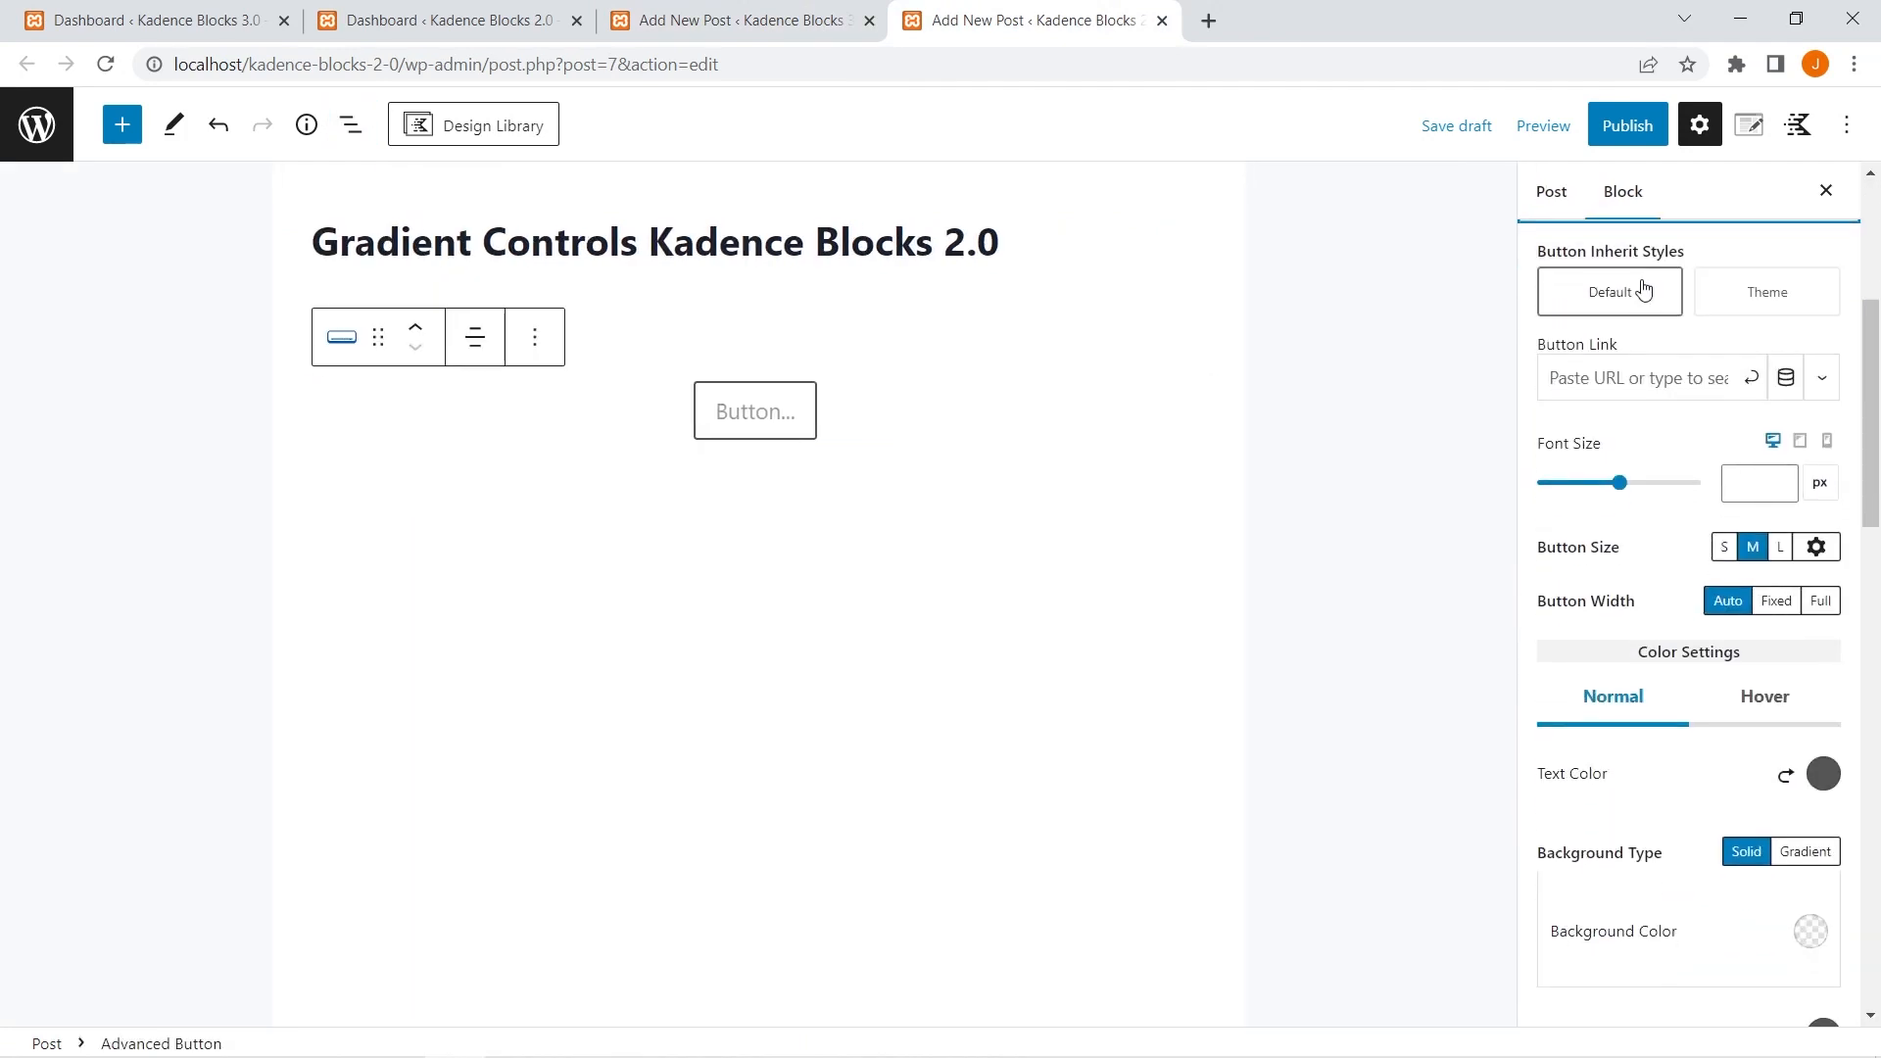
scroll(1617, 363, up, 2)
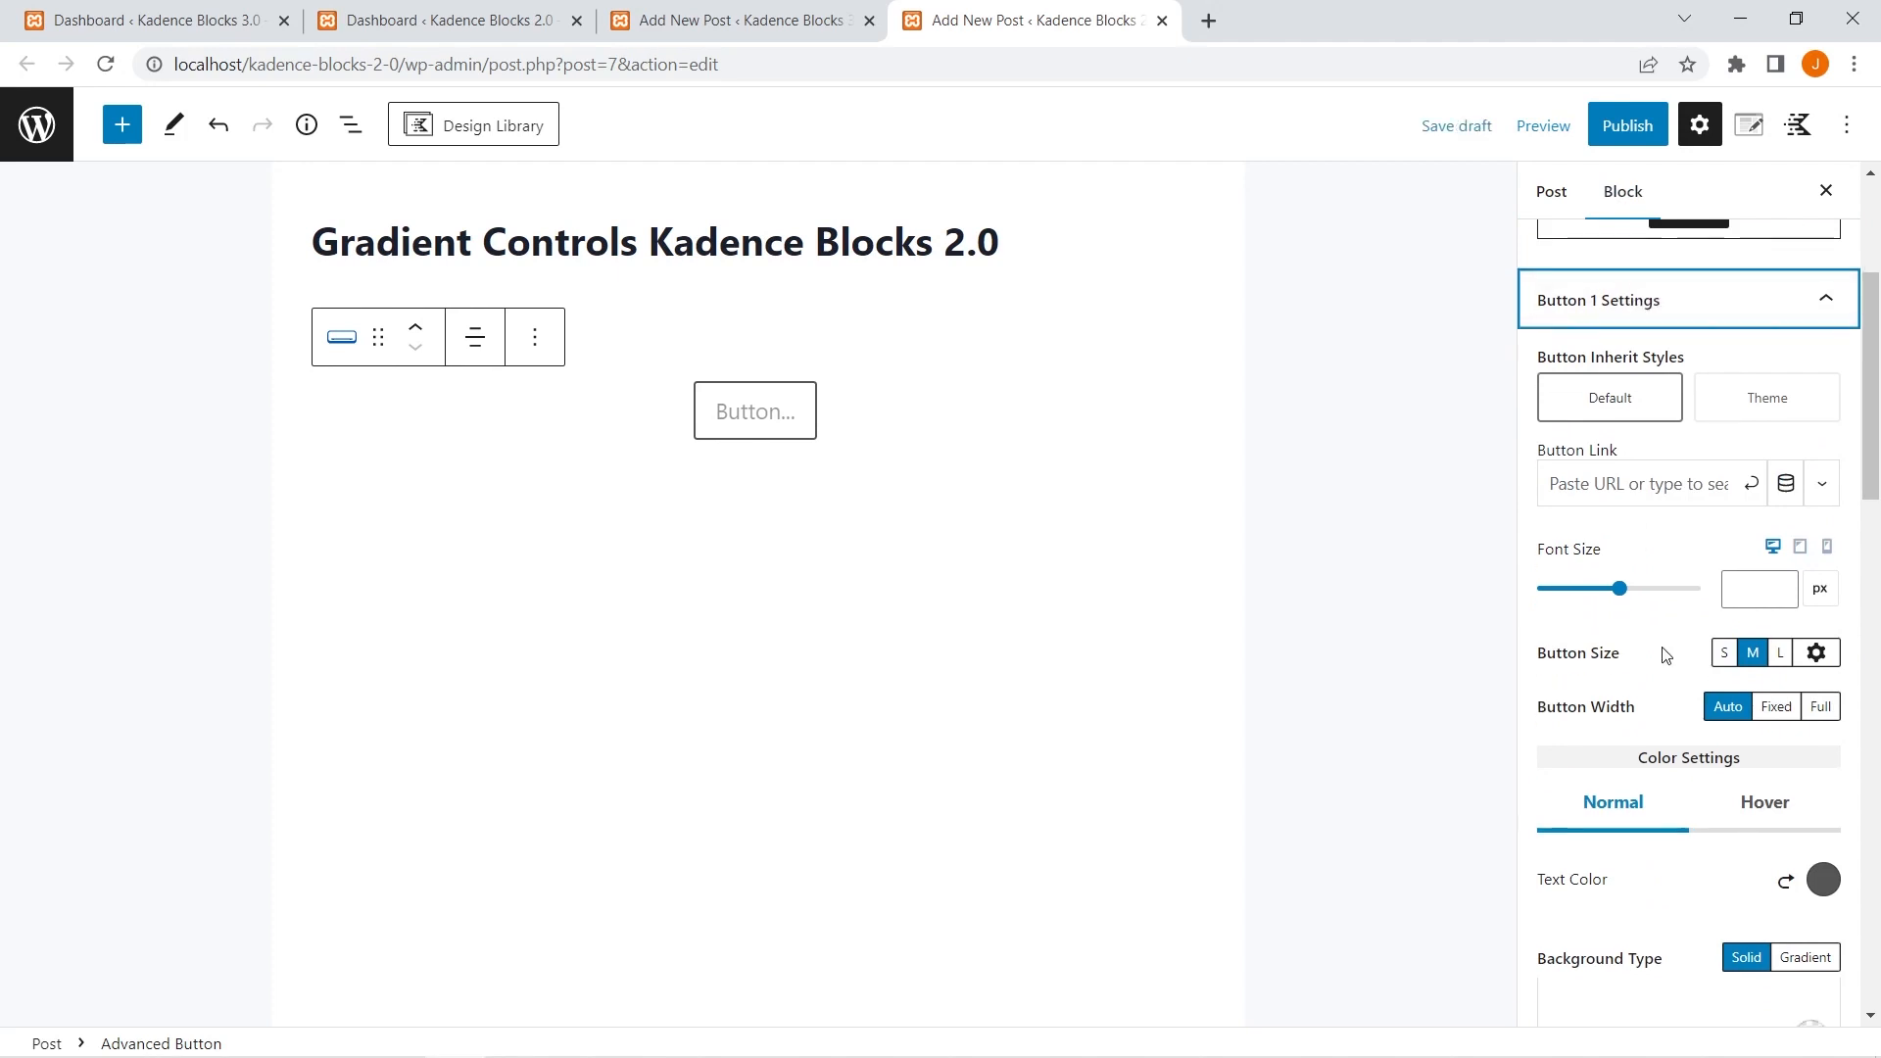
scroll(1666, 651, down, 2)
scroll(1633, 672, down, 2)
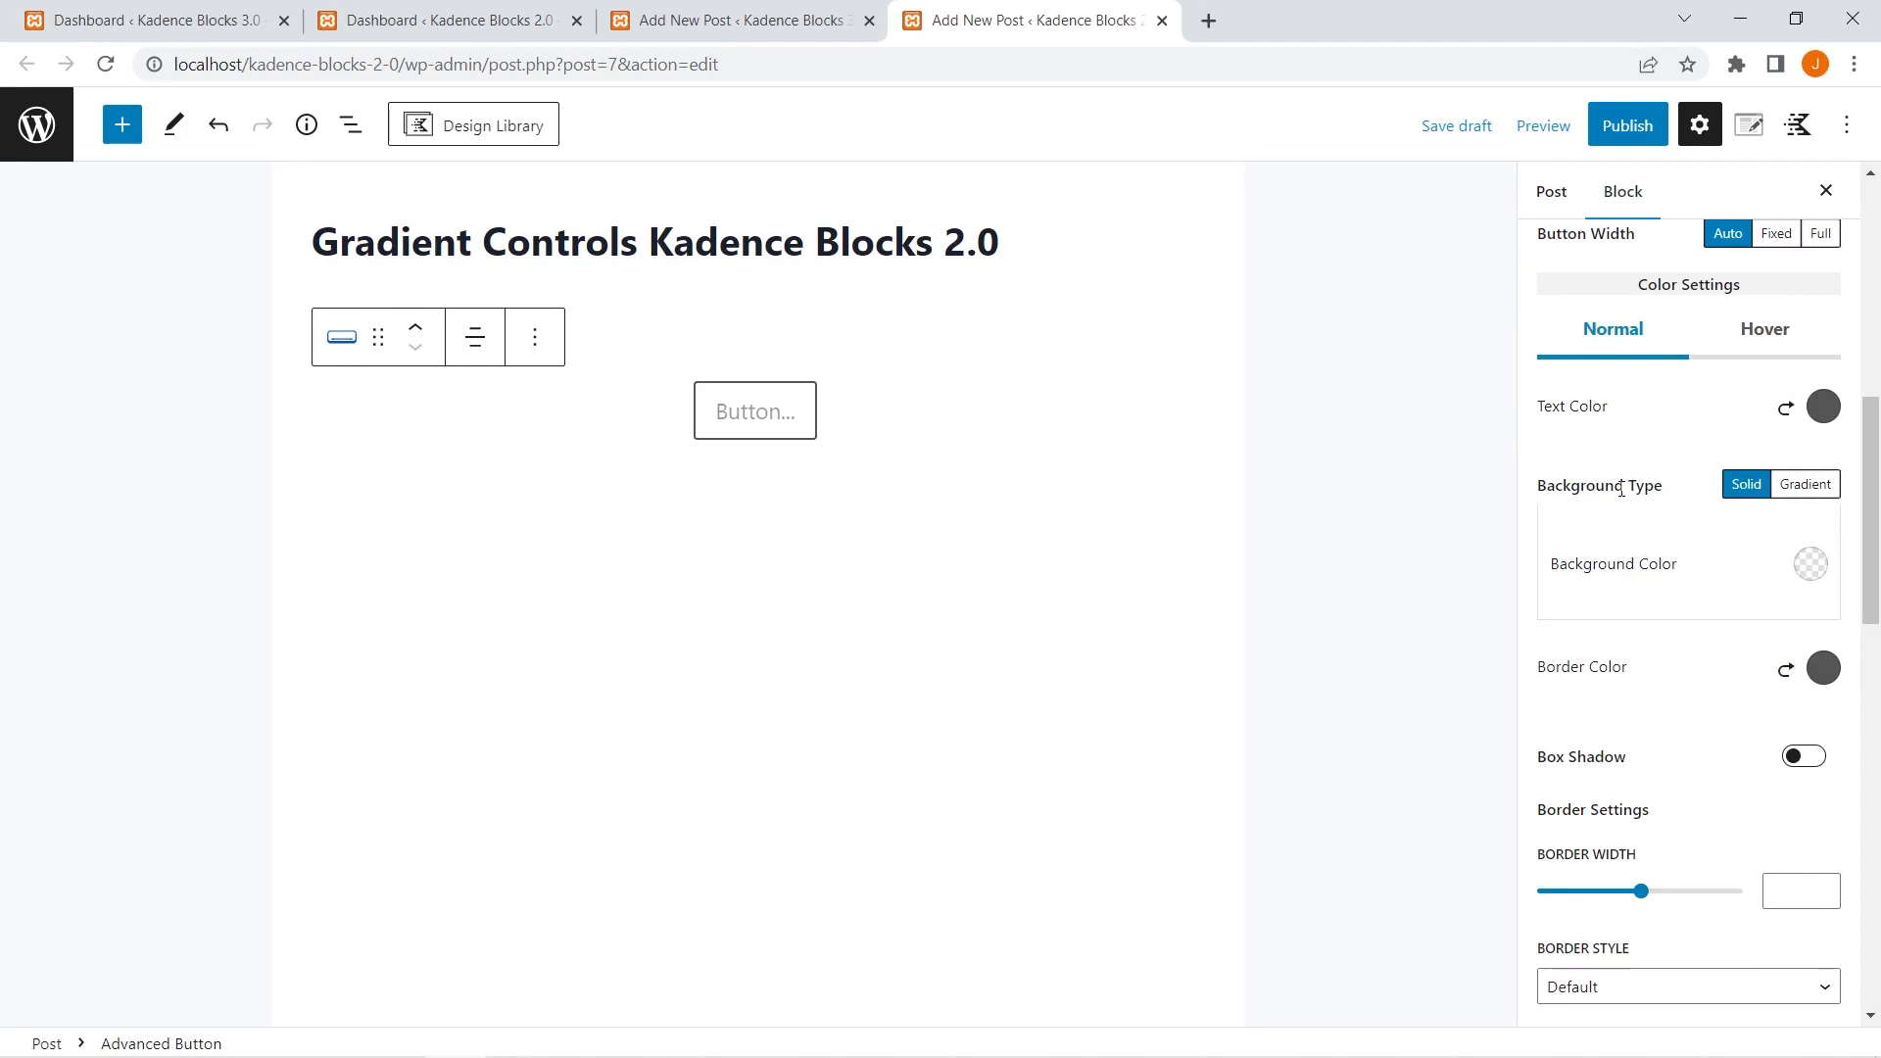
click(1796, 498)
scroll(1796, 498, down, 3)
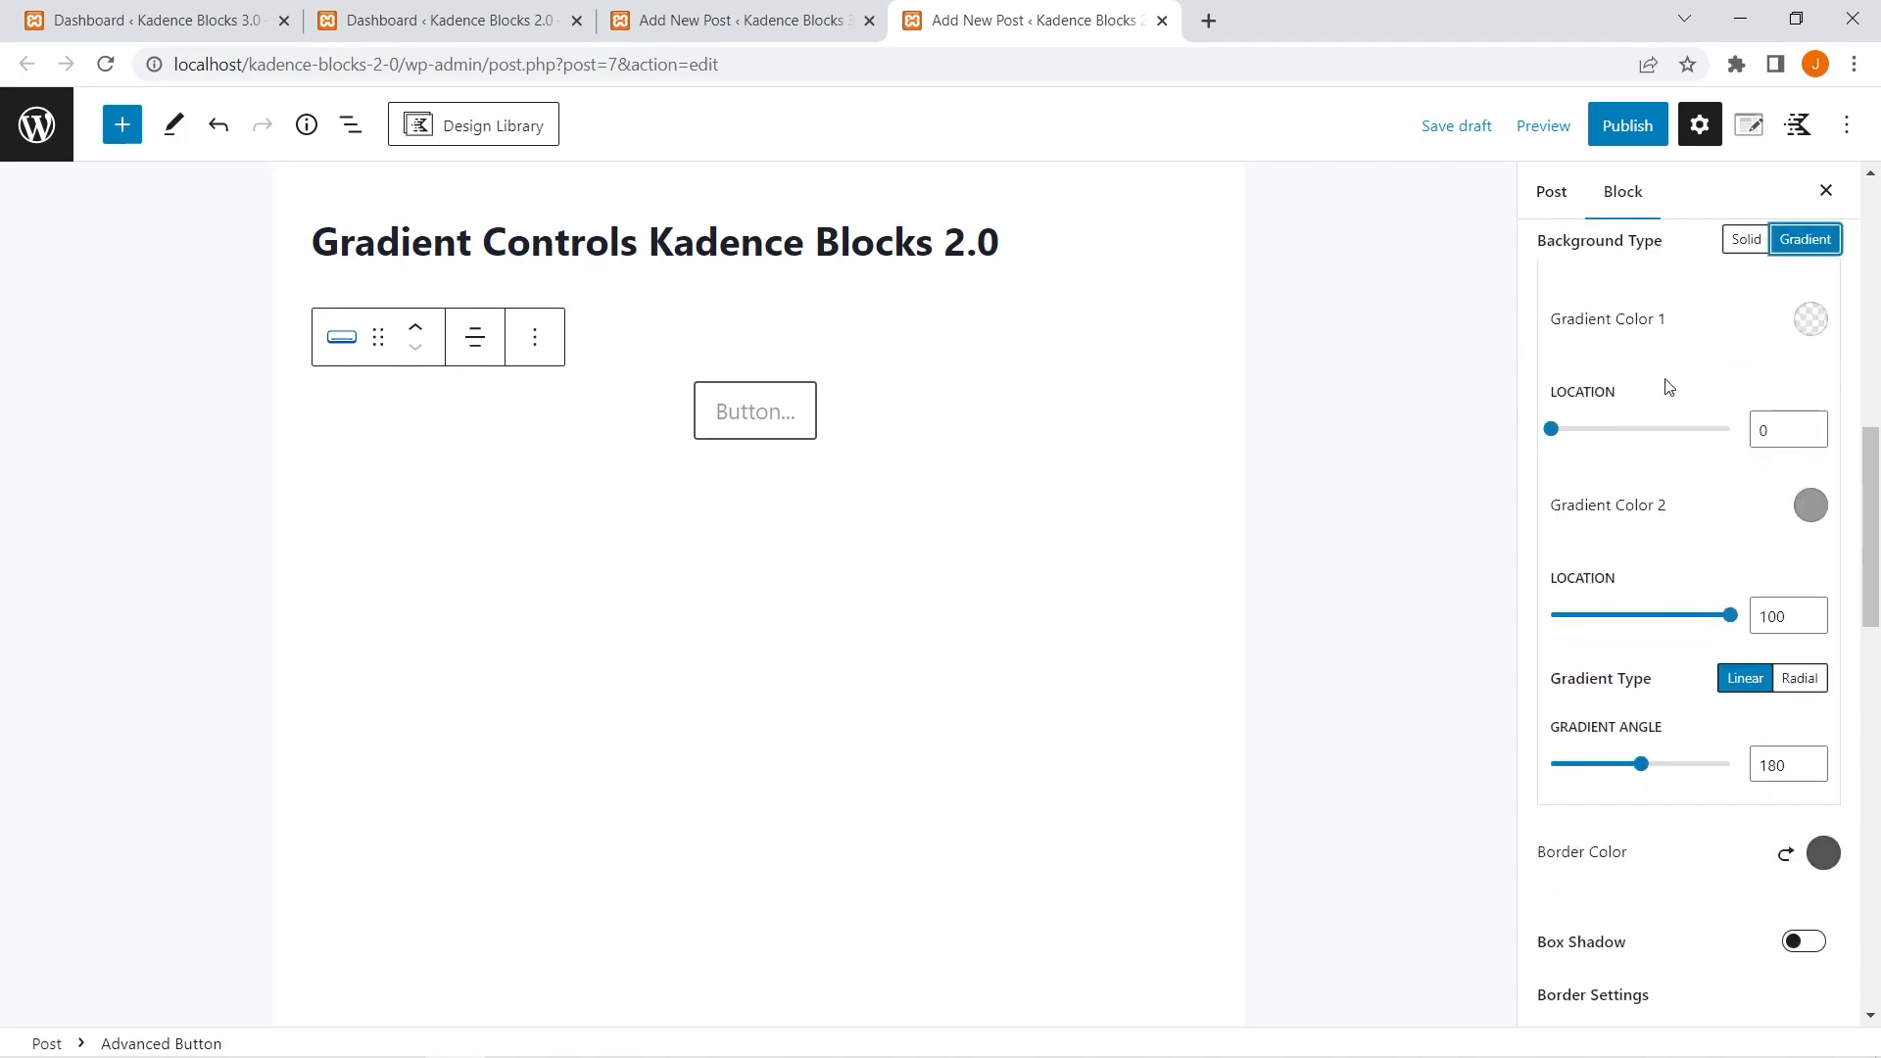
Set Gradient Color 1 of the button background to red, FA0505.
click(1810, 318)
click(1769, 392)
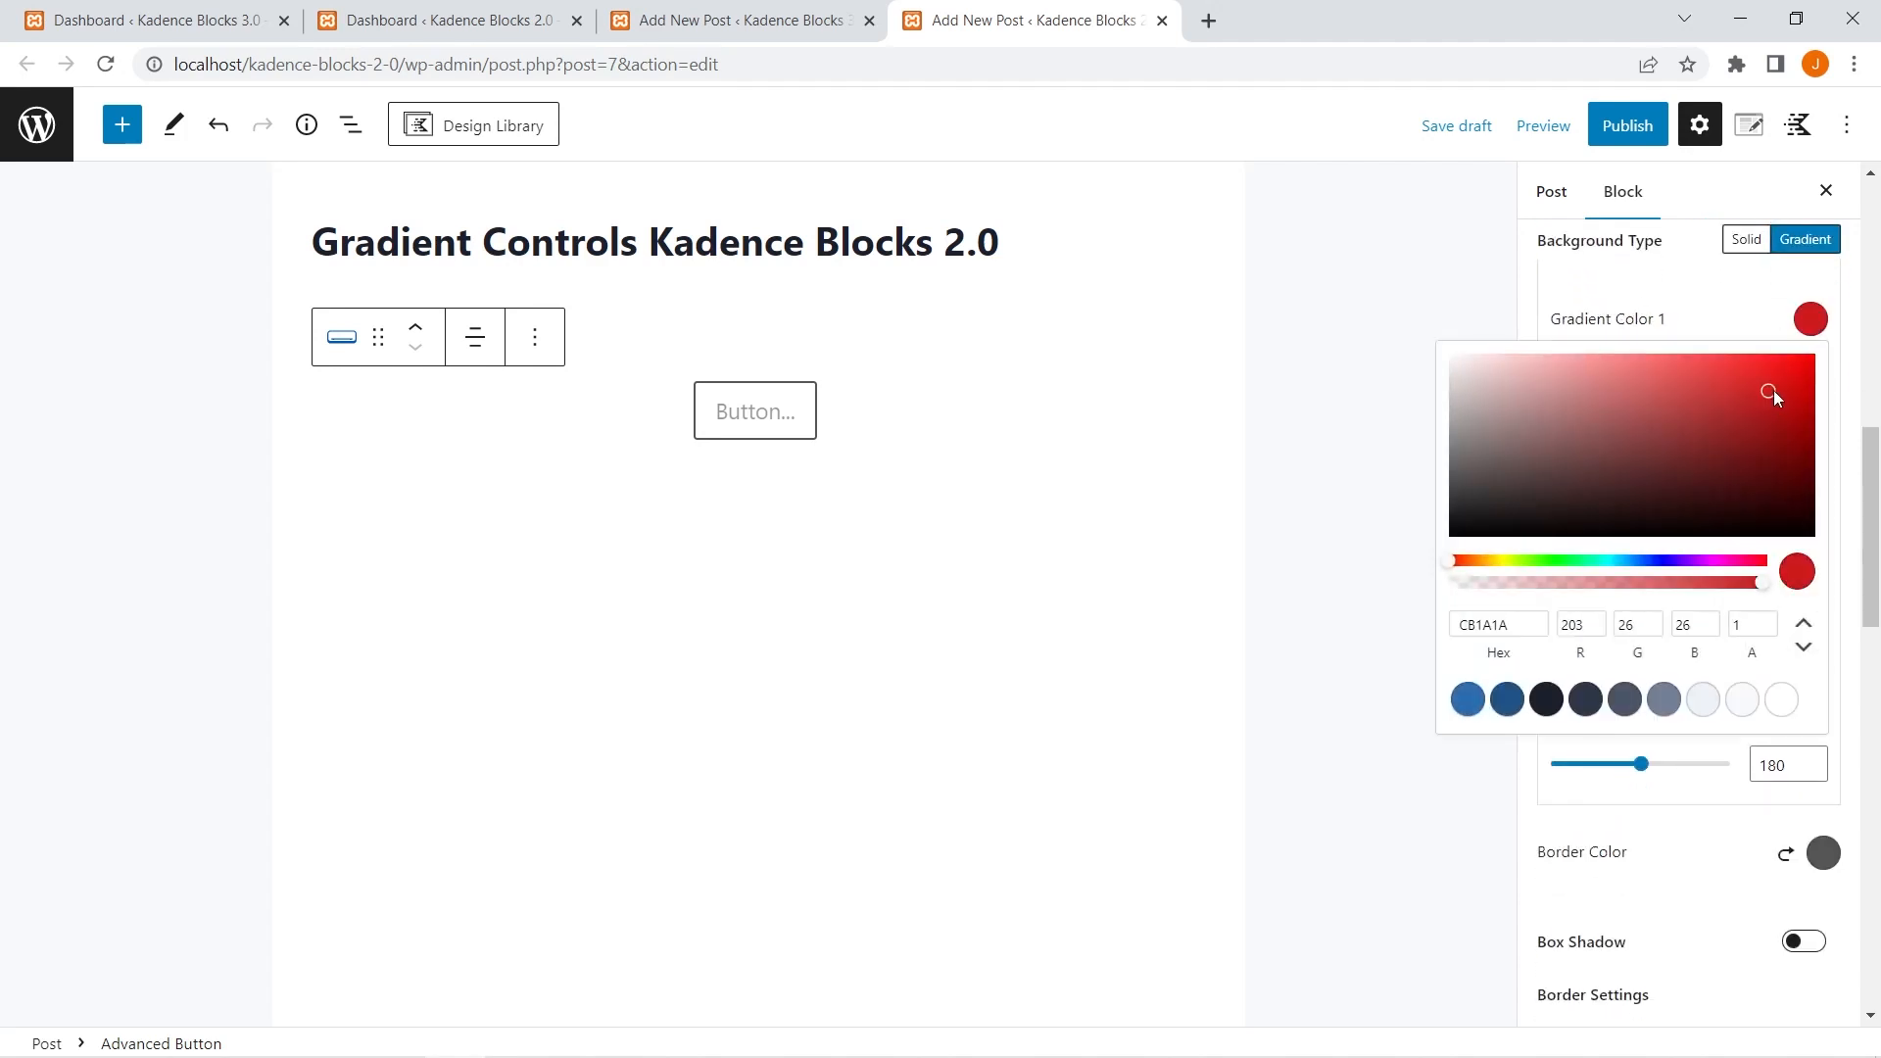
click(1721, 327)
Set Gradient Color 2 of the button background to the first blue of the theme palette.
scroll(1665, 470, down, 2)
scroll(1646, 521, down, 1)
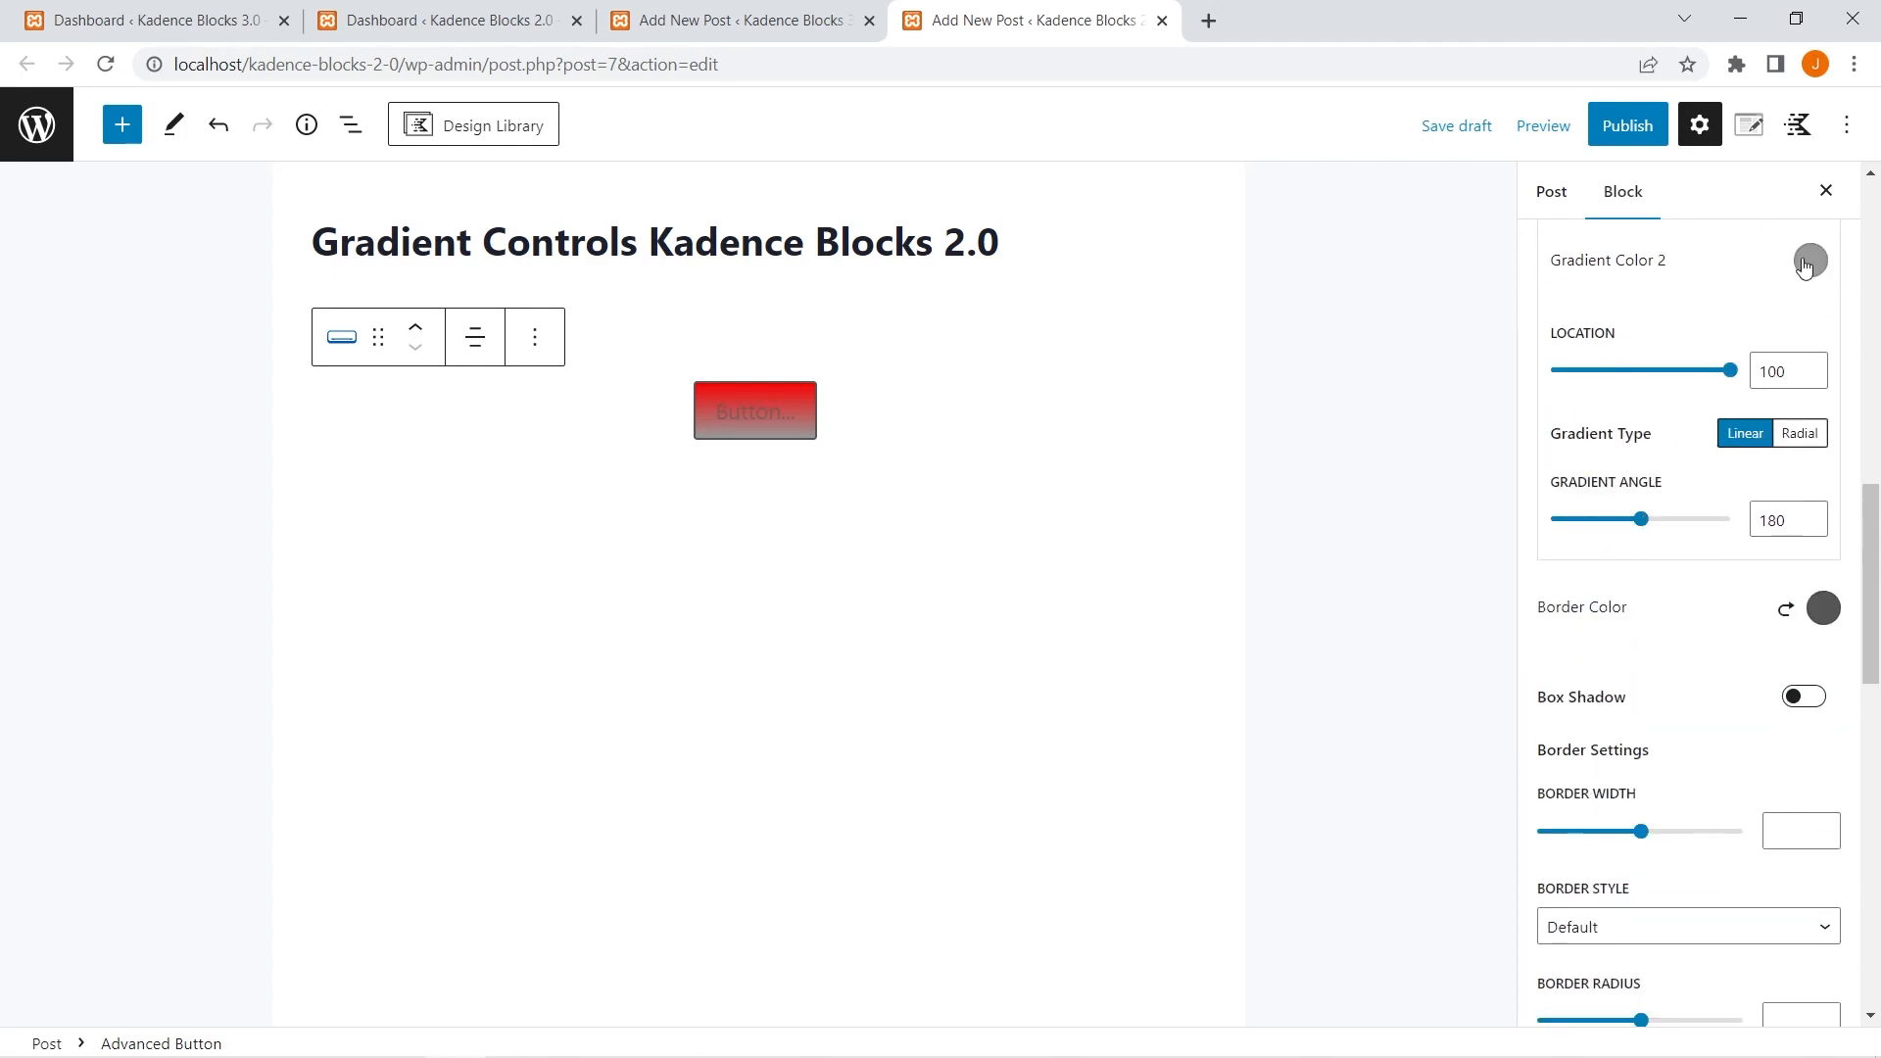
click(1809, 263)
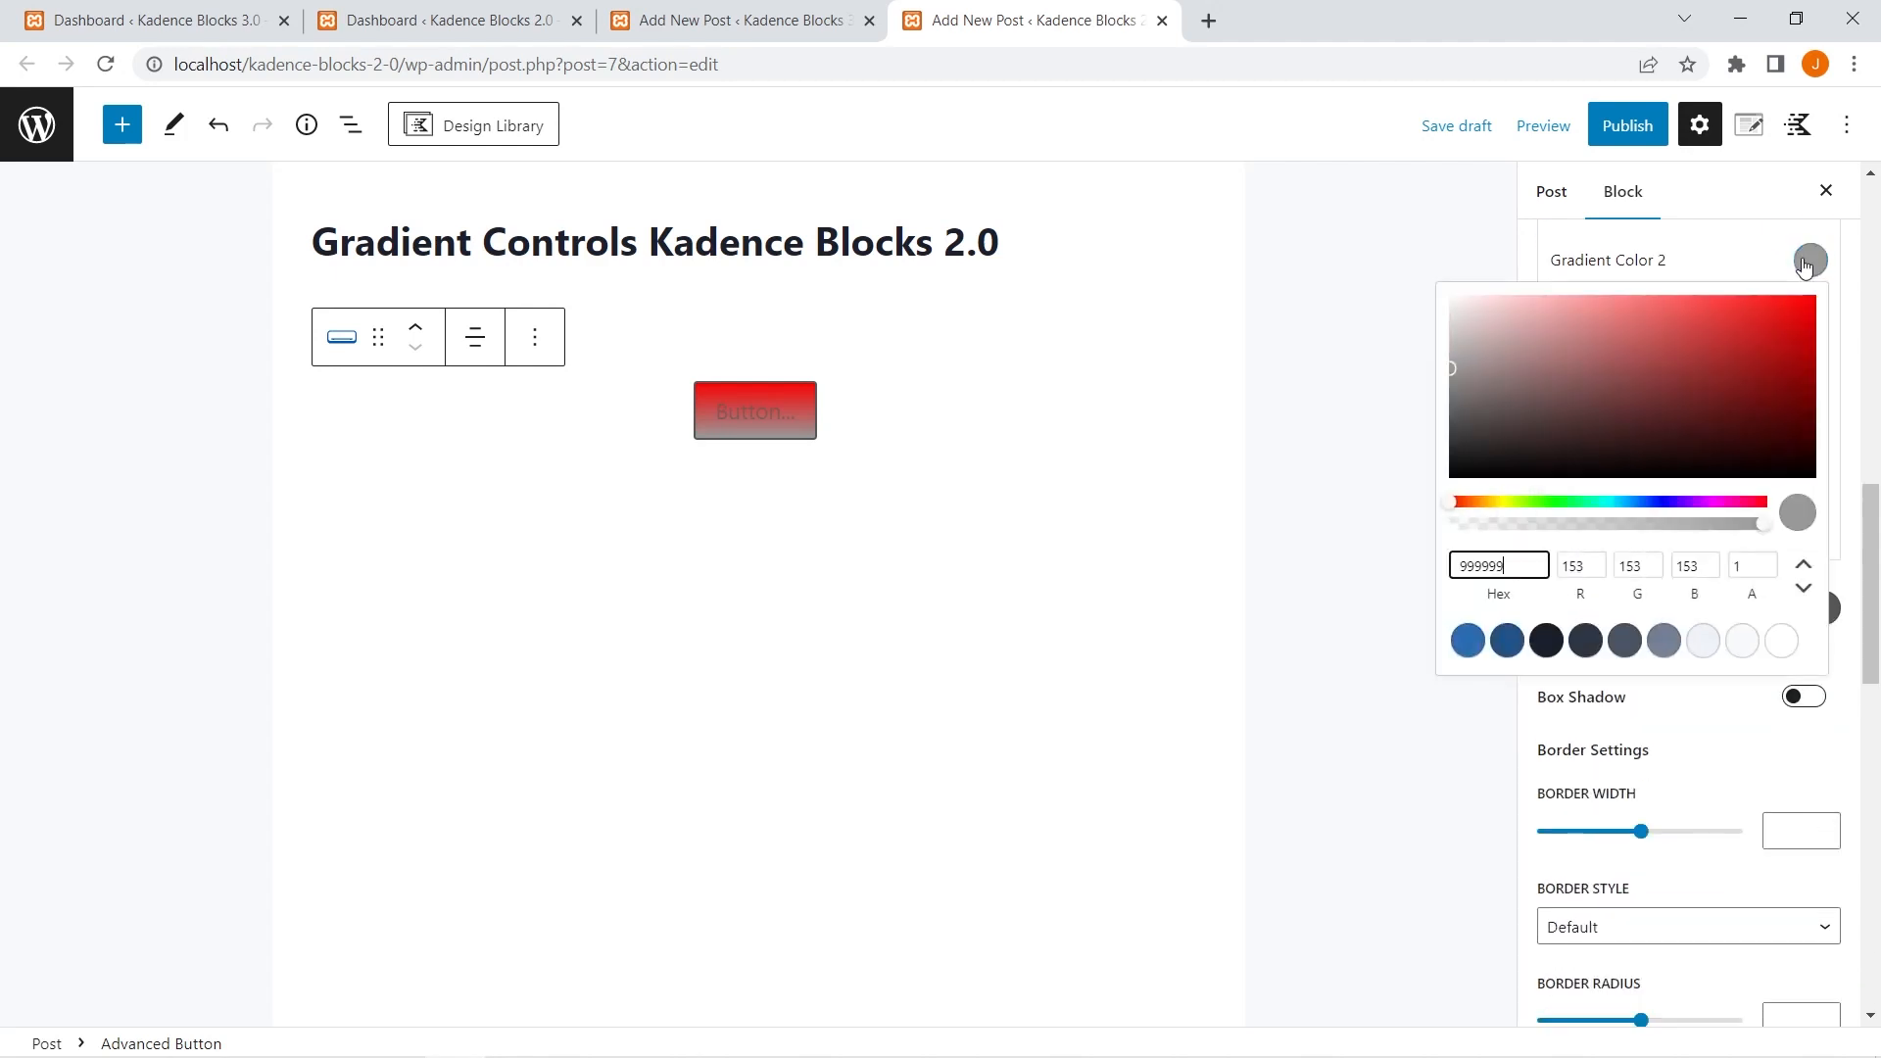
click(1467, 641)
click(1714, 276)
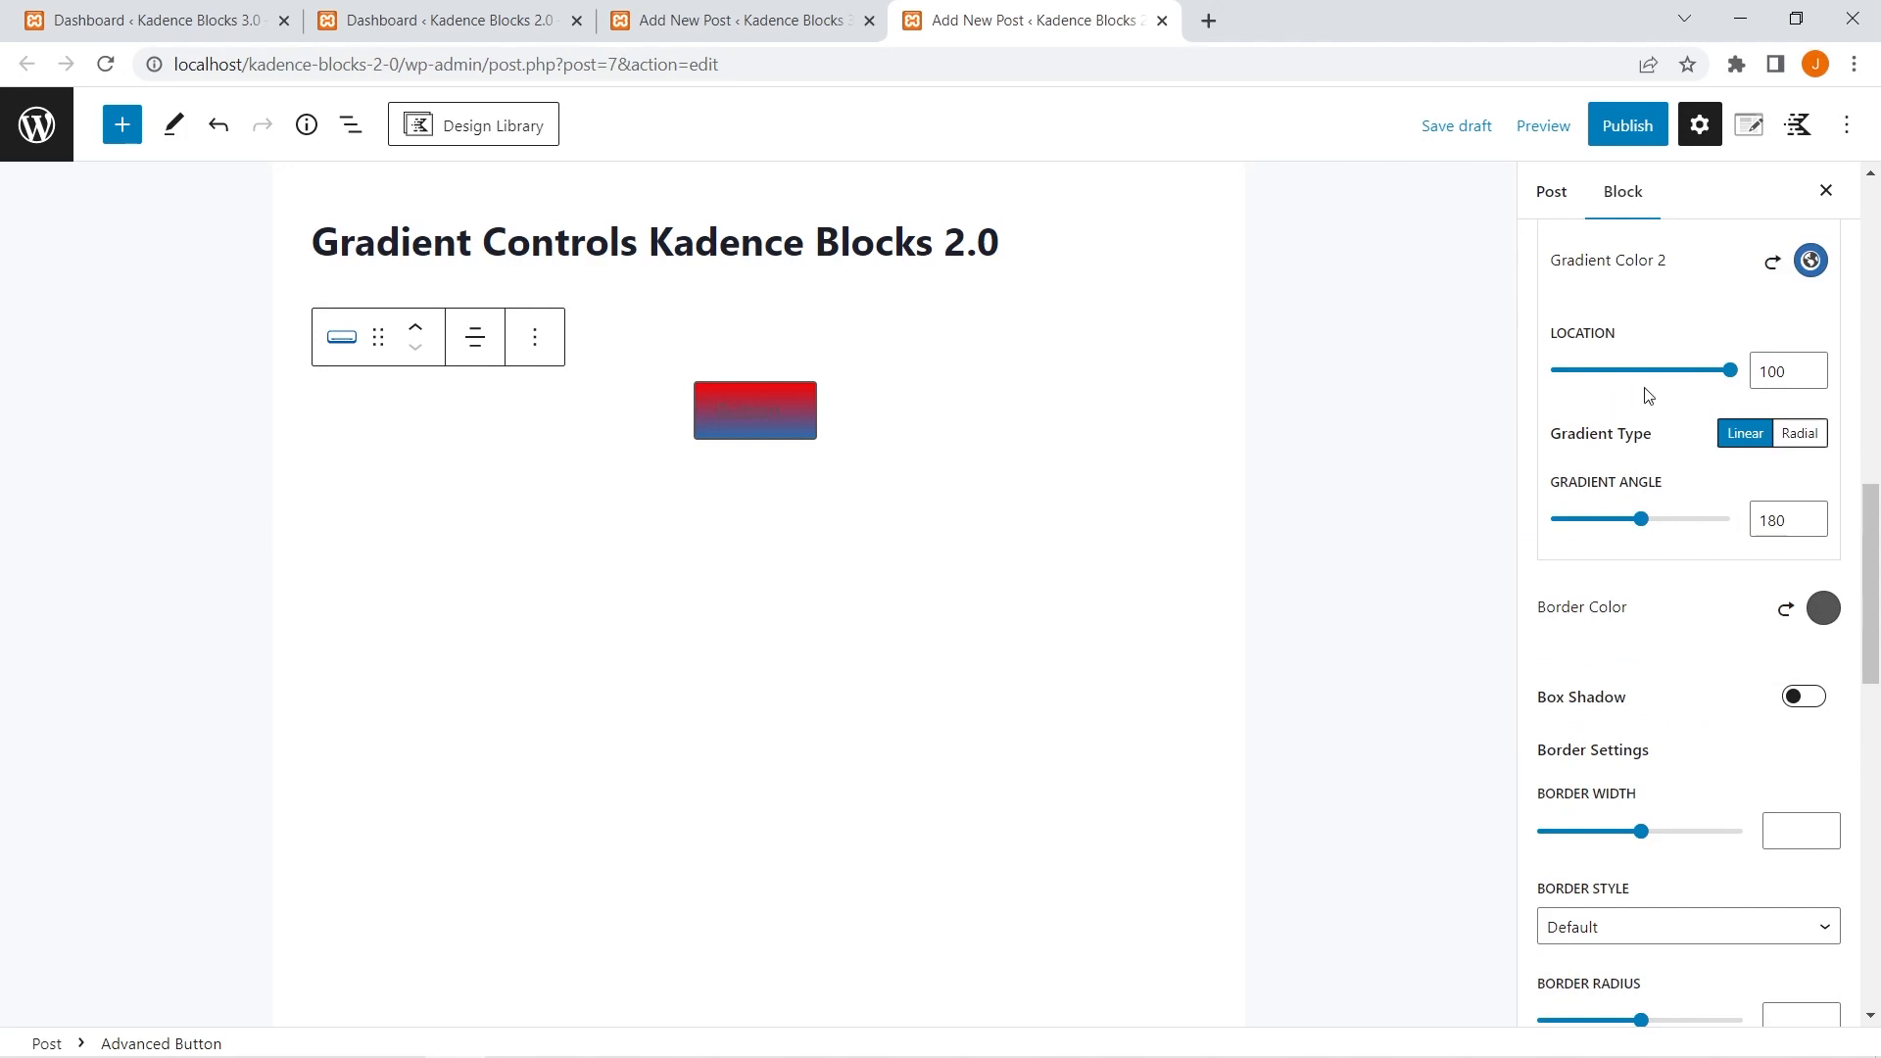
Set the location of Gradient Color 2 to 94, keeping Gradient Color 1 at location 0.
scroll(1631, 407, up, 2)
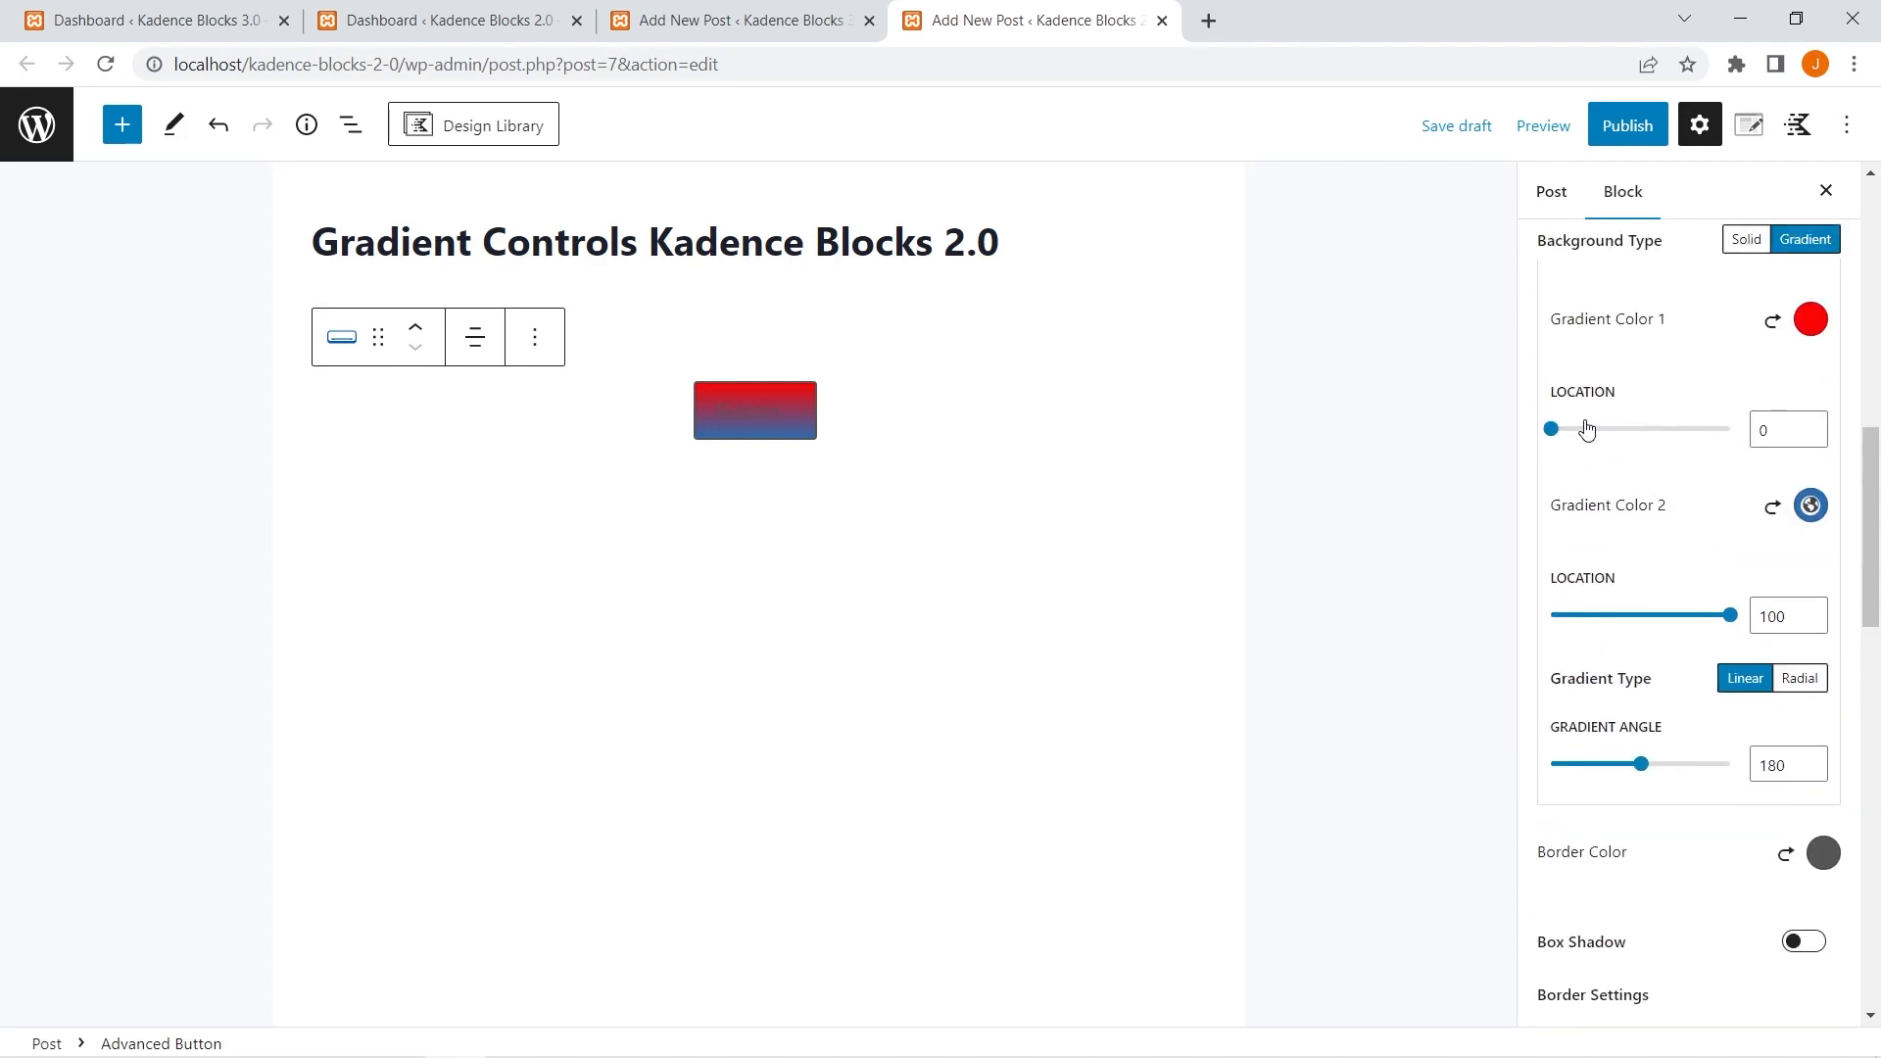
mouse_move(1551, 428)
mouse_down()
mouse_move(1690, 429)
mouse_move(1550, 428)
mouse_up()
mouse_move(1727, 615)
mouse_down()
mouse_move(1599, 615)
mouse_move(1720, 615)
mouse_up()
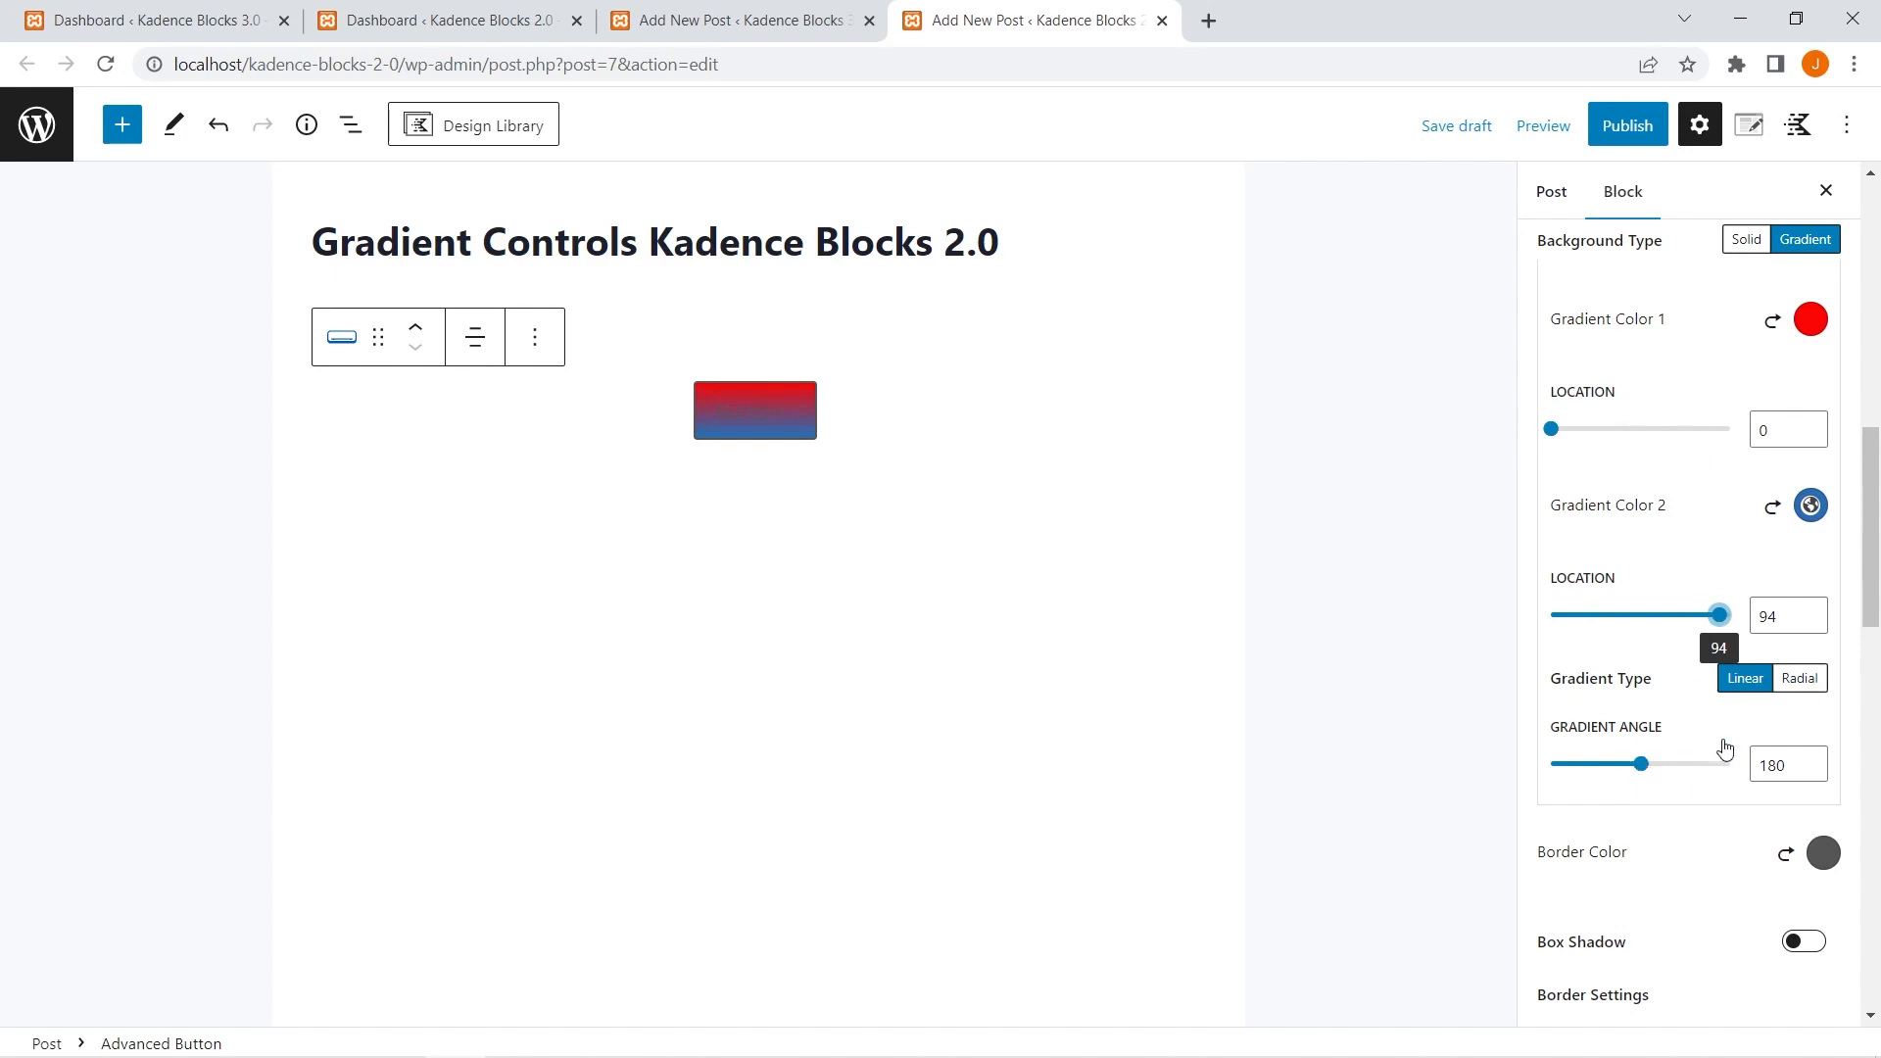
Change the gradient type to Radial and review the gradient position options, keeping Center Center.
click(1799, 678)
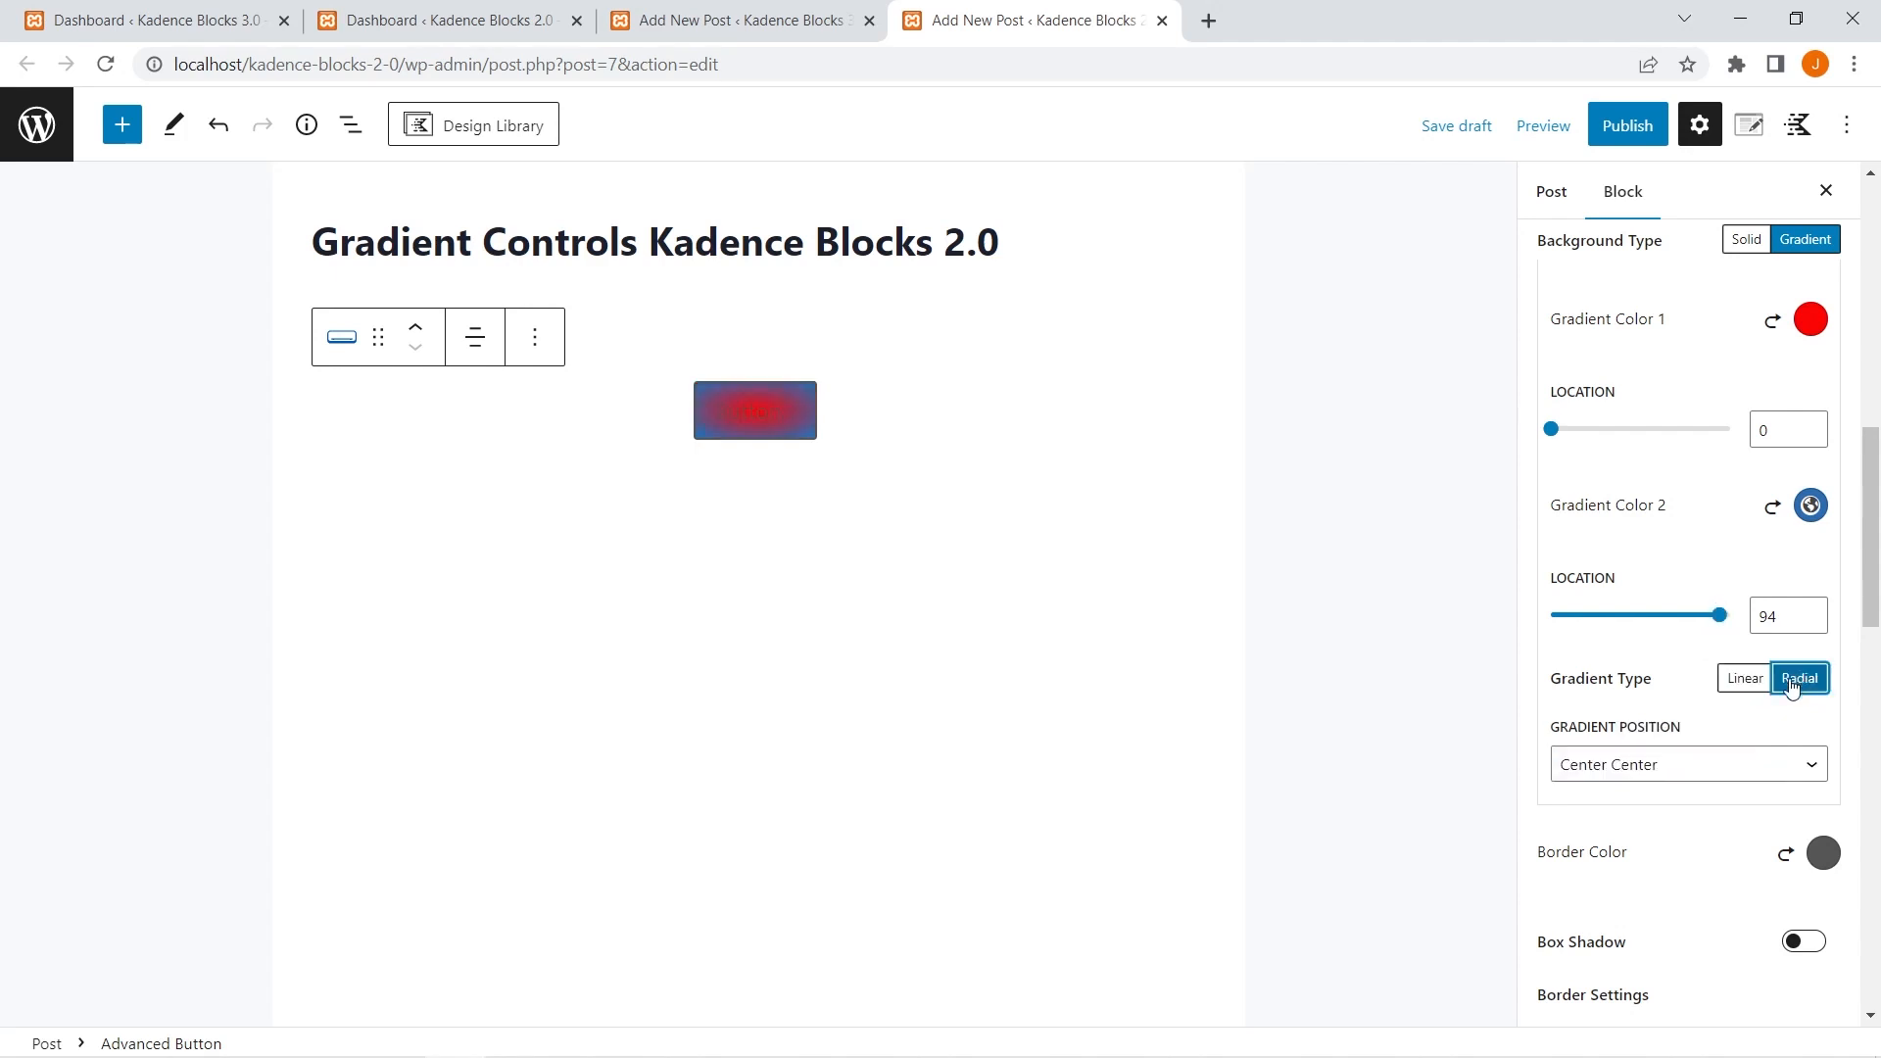
click(1671, 762)
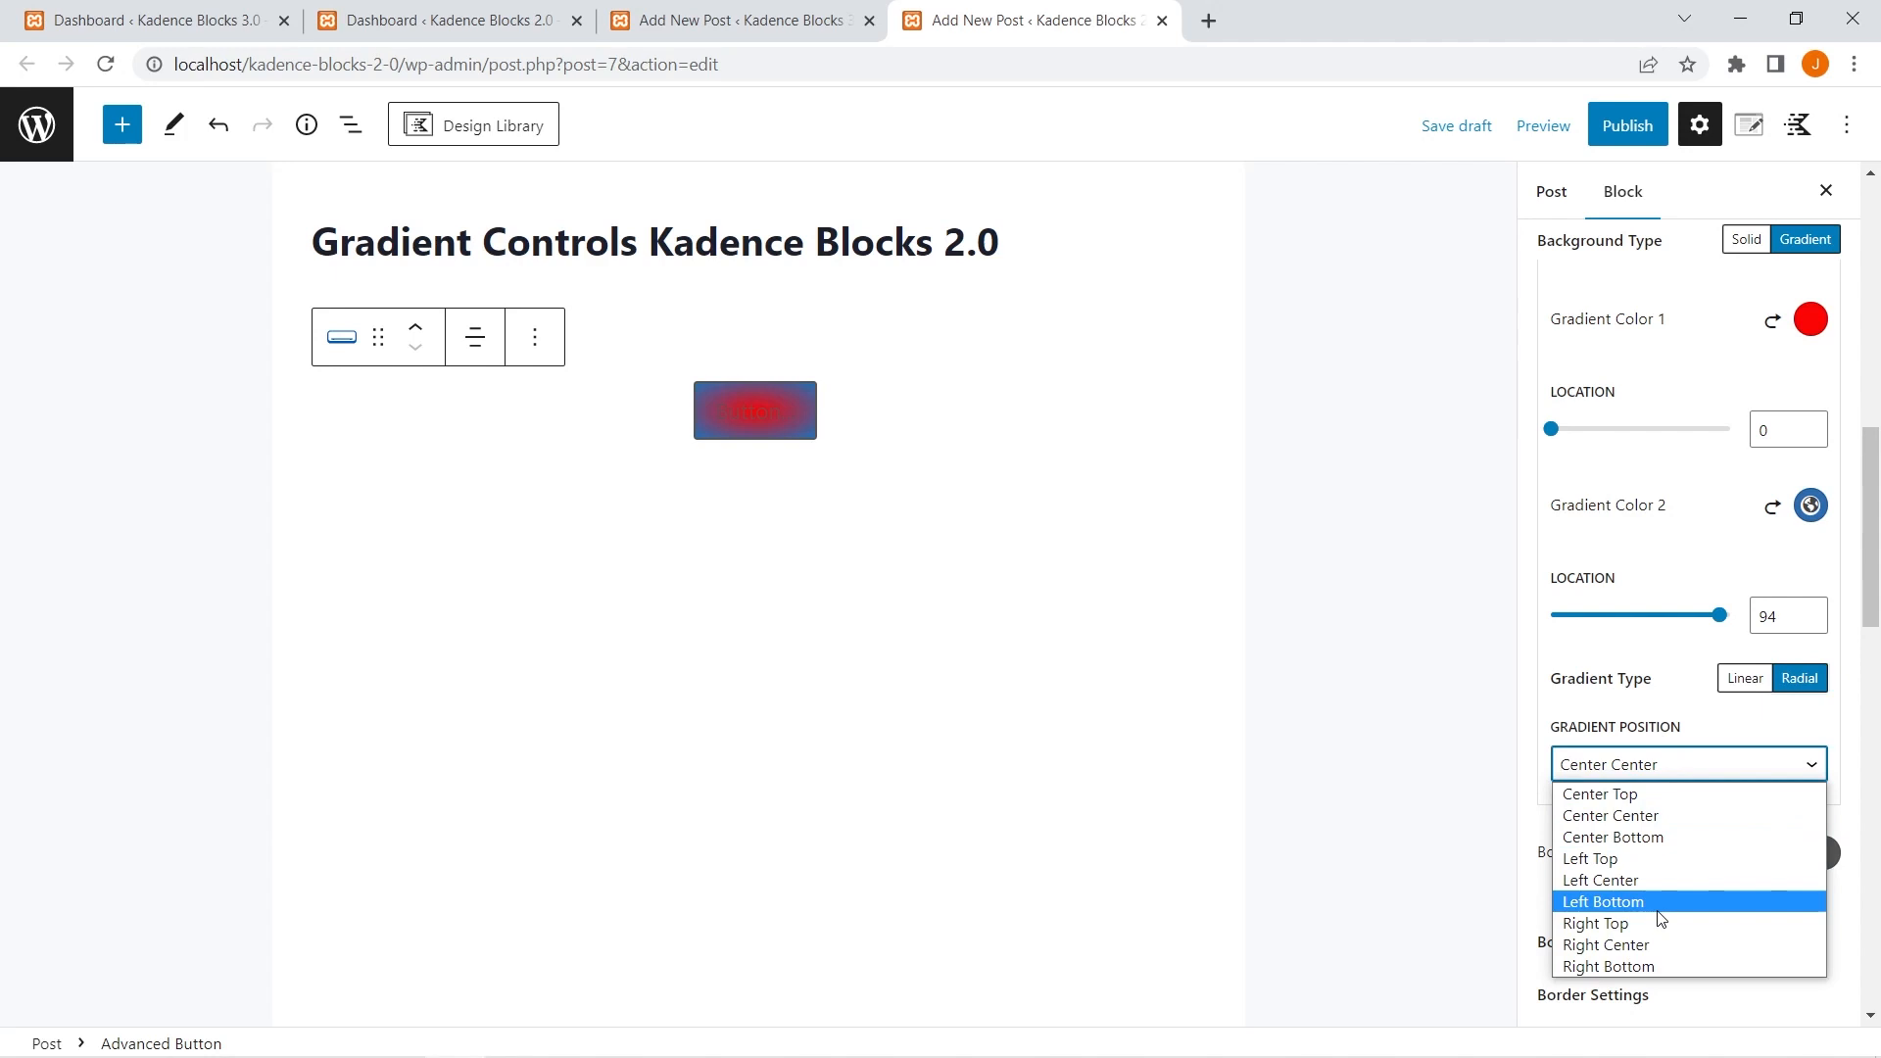
click(1659, 673)
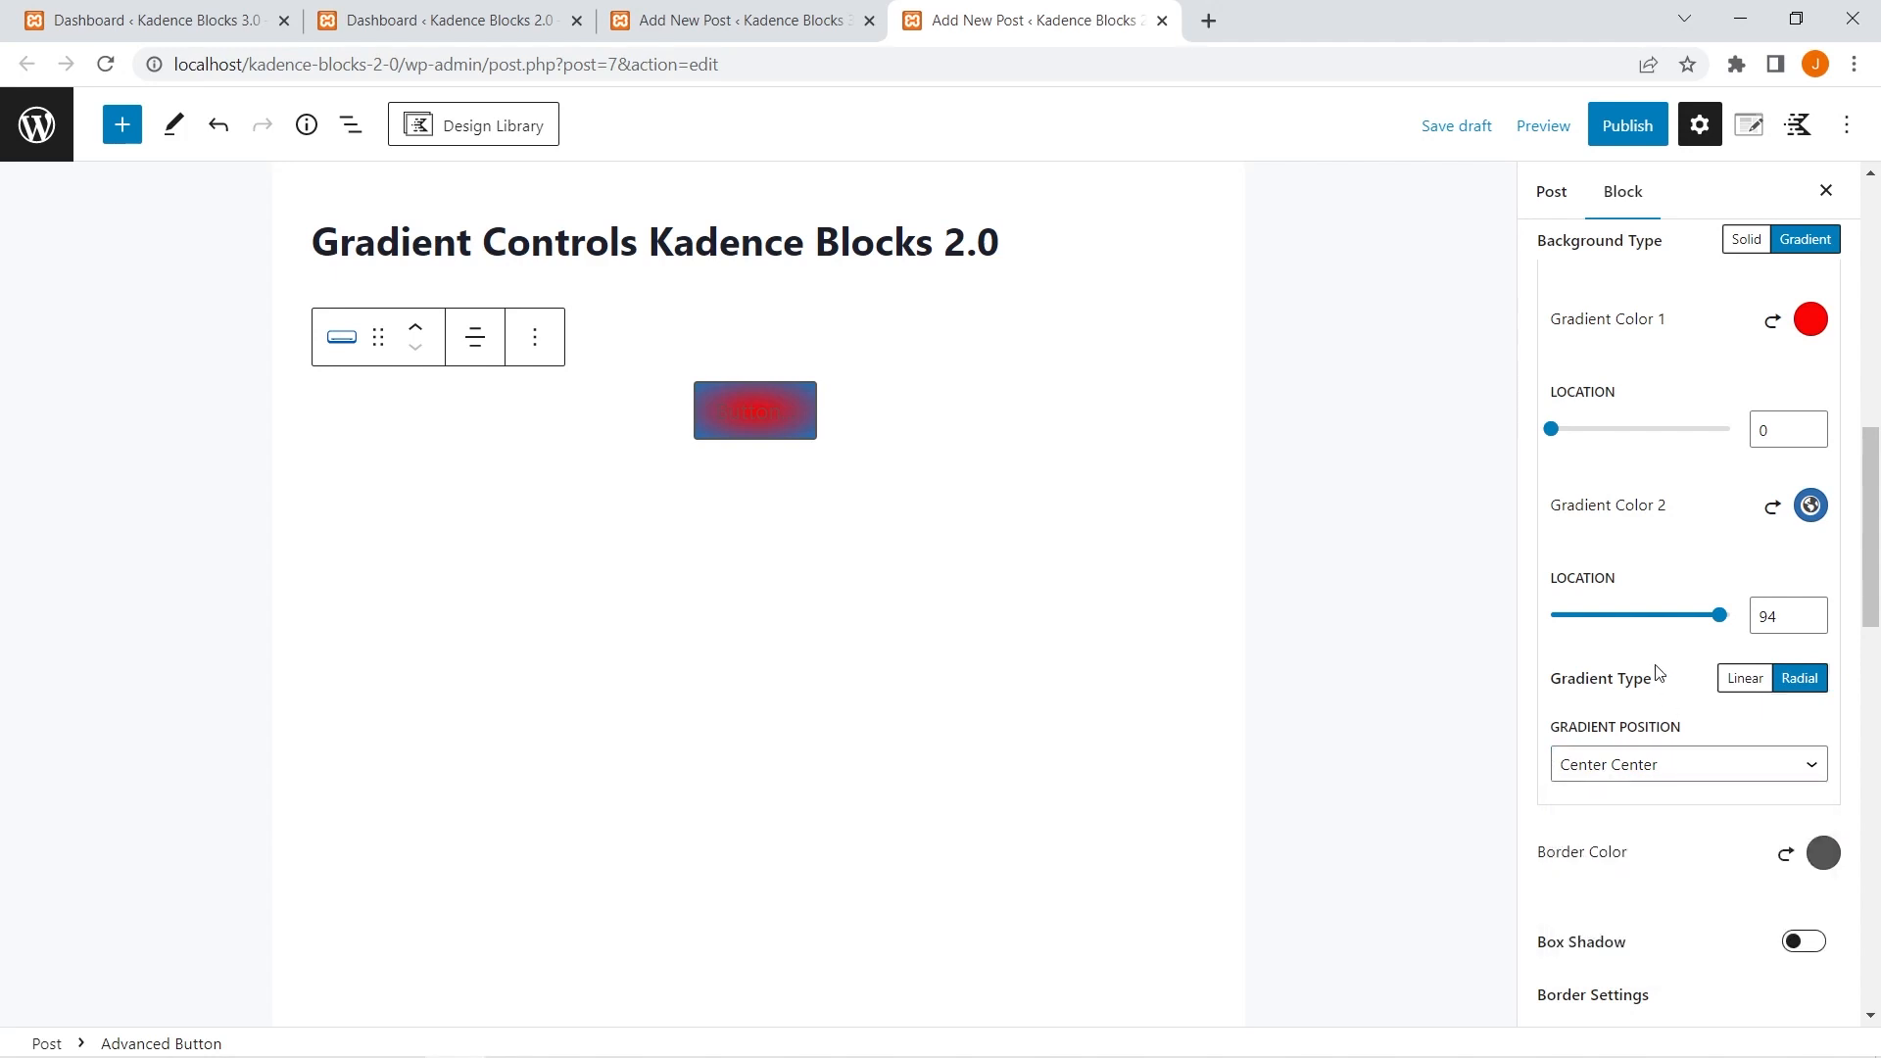
scroll(1659, 673, up, 1)
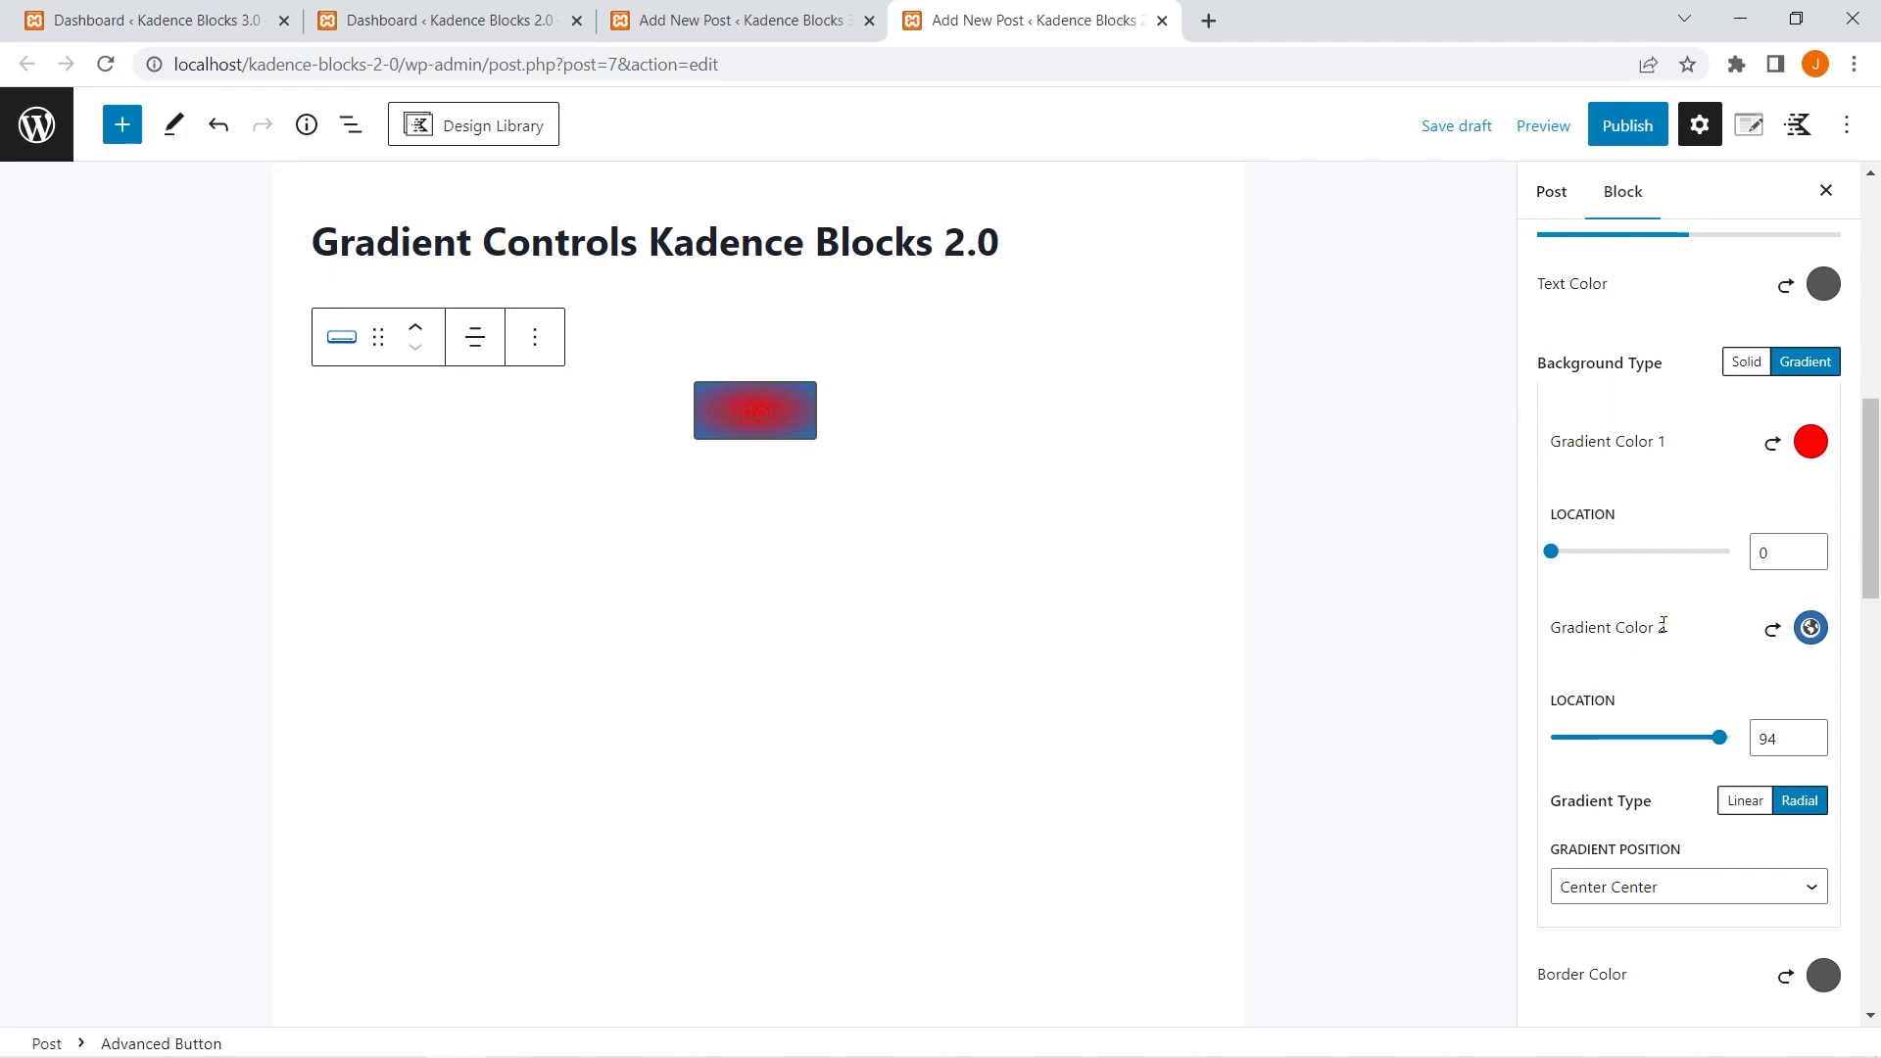
Switch to the Kadence Blocks 3.0 post and set the single button's background type to Gradient.
click(784, 12)
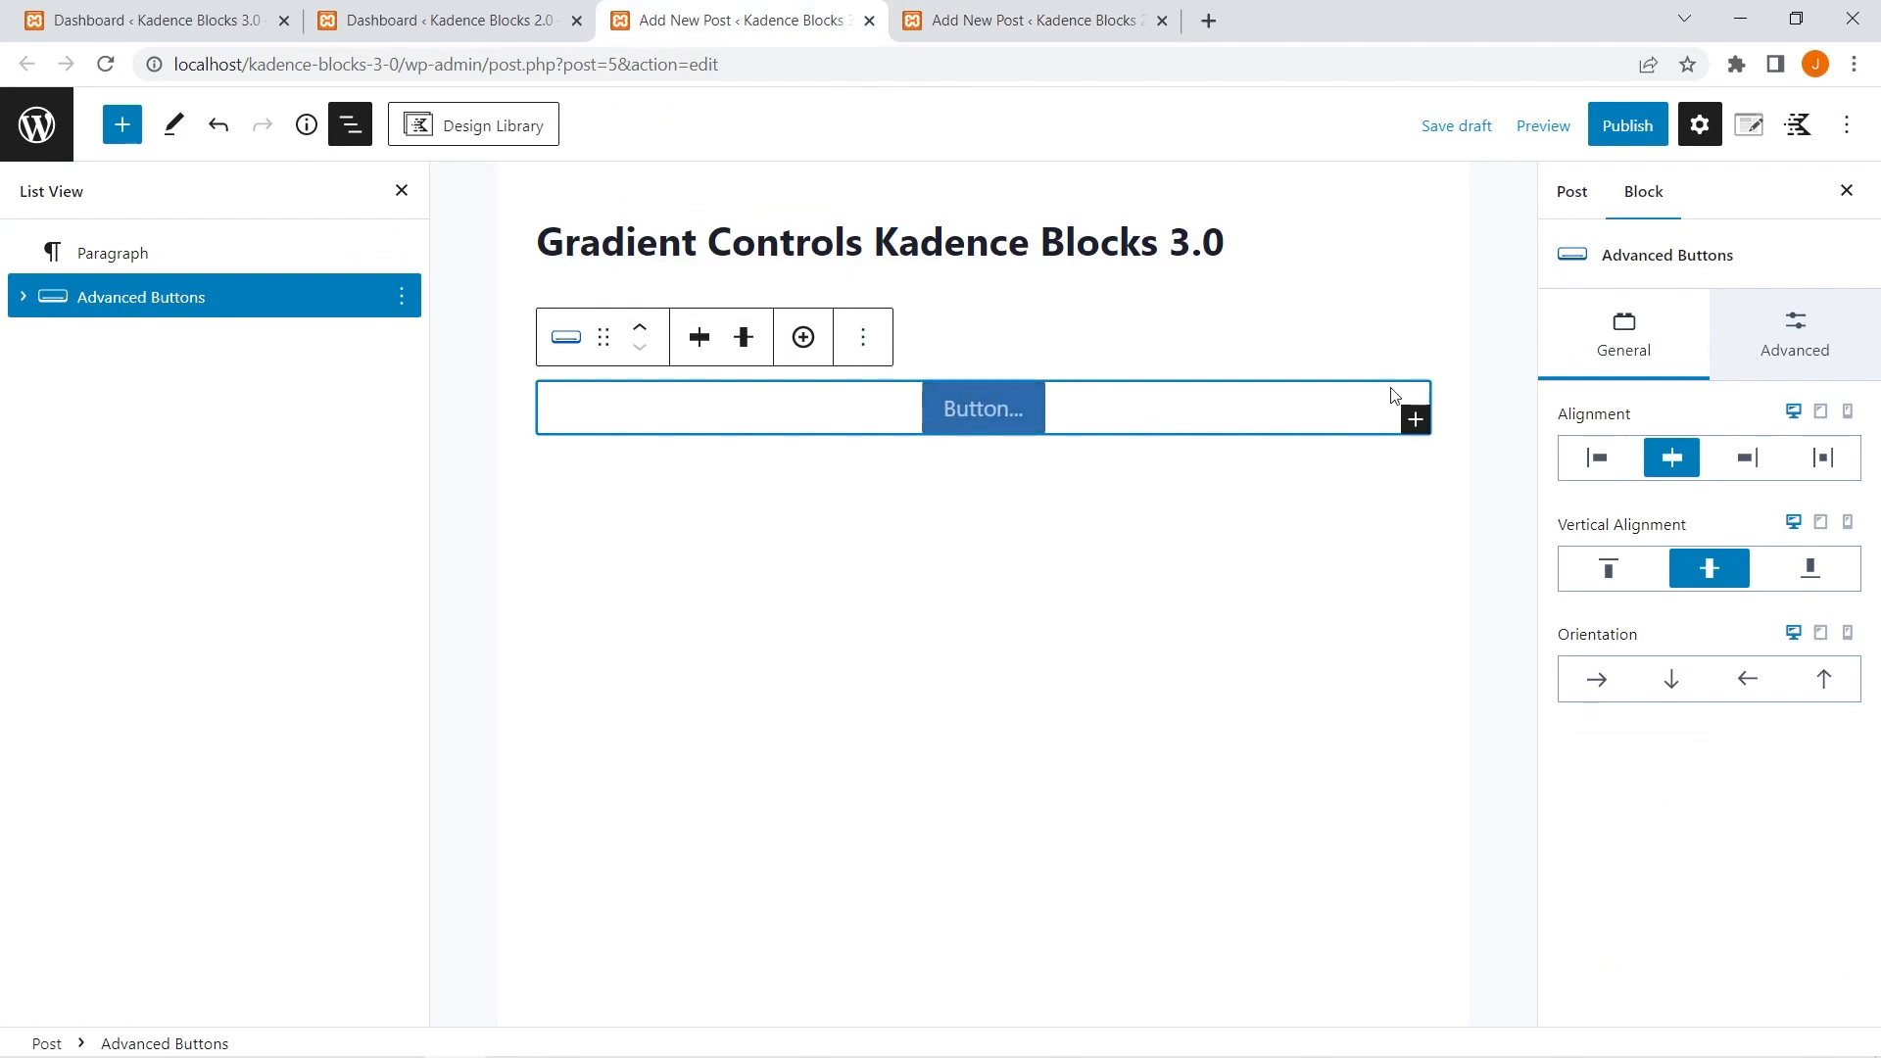
click(995, 419)
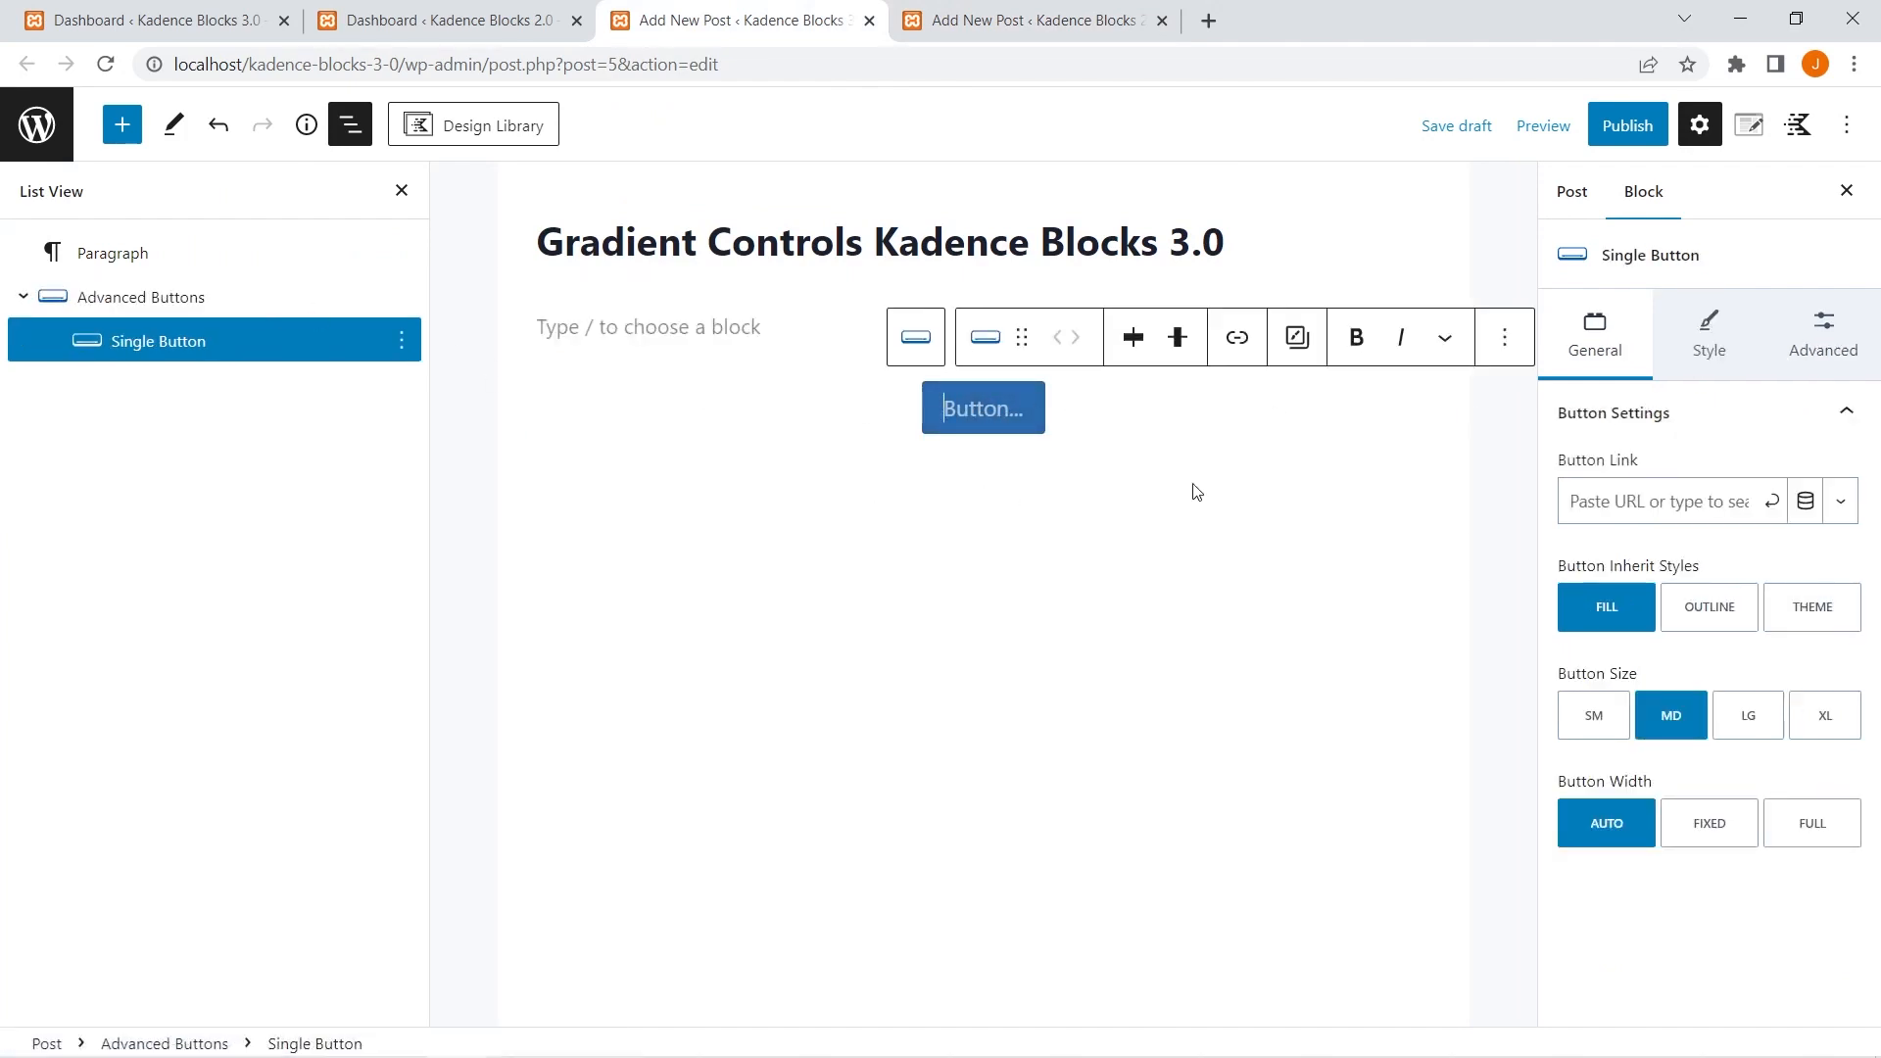
click(1729, 345)
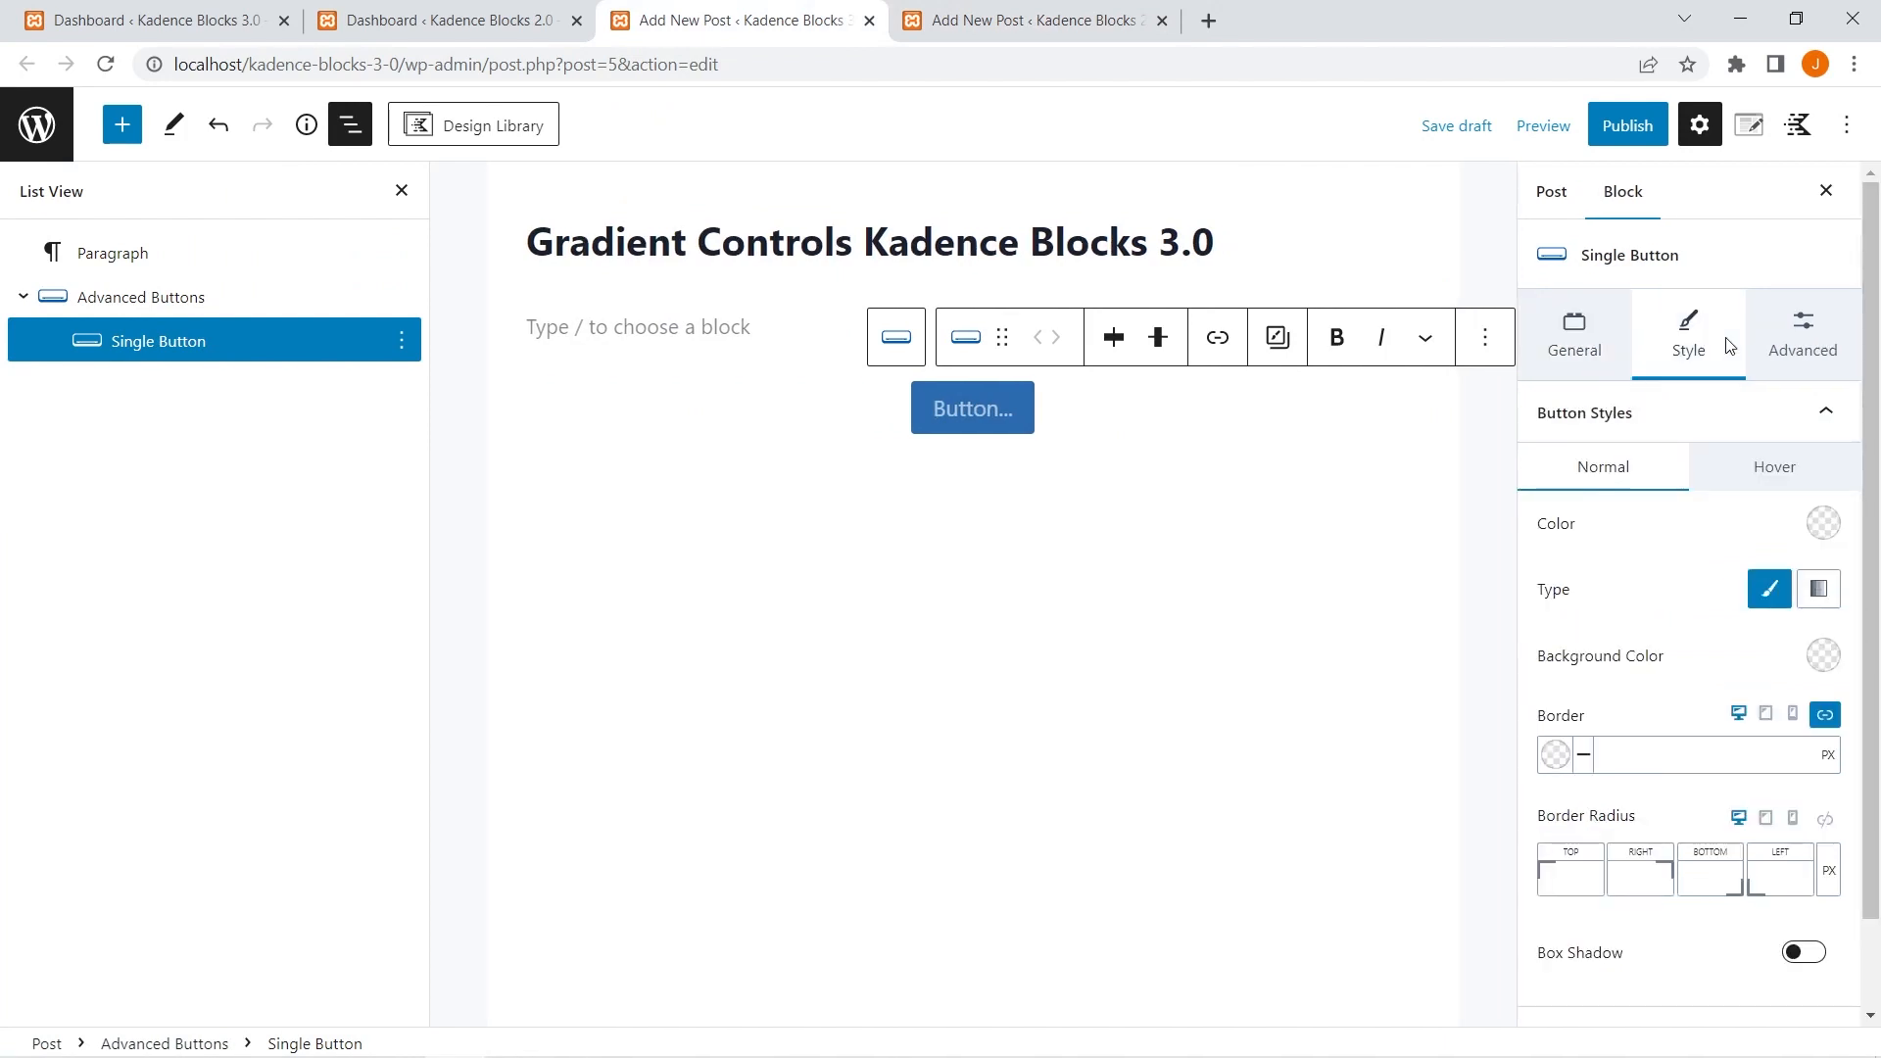
scroll(1727, 349, down, 1)
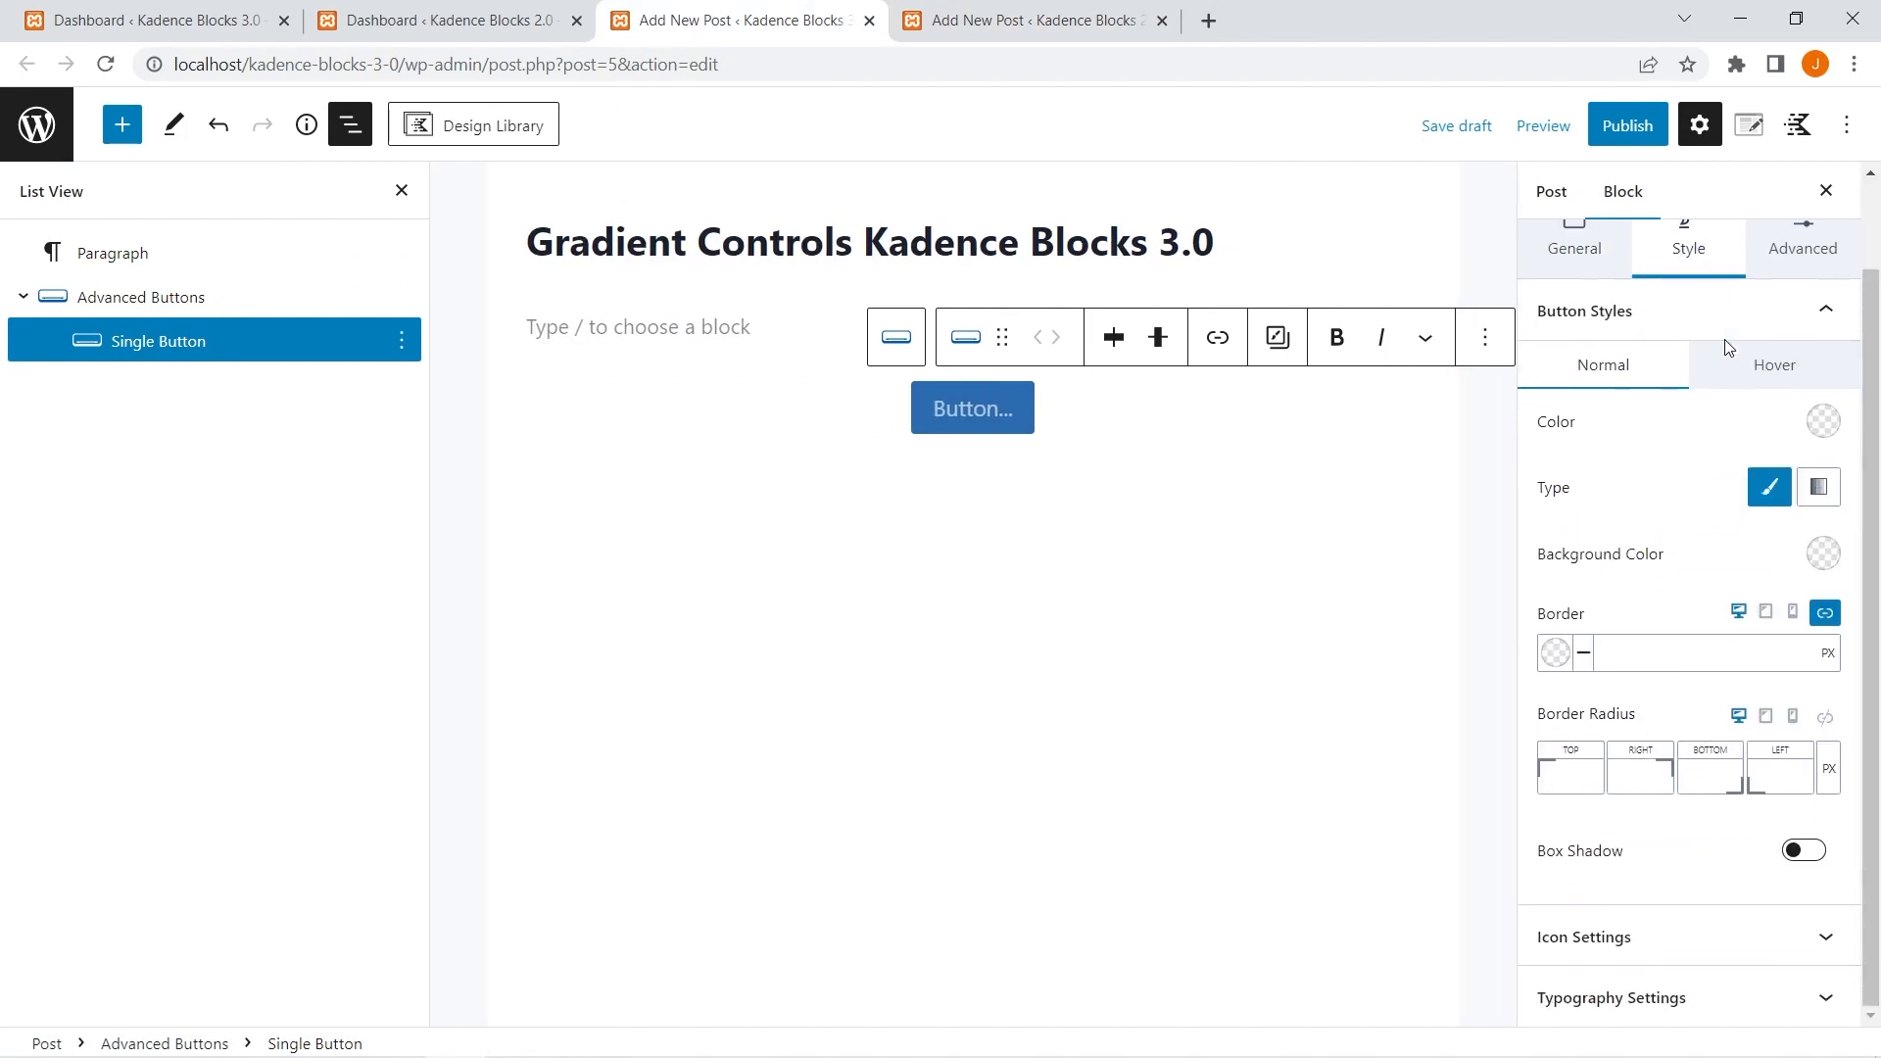
click(1818, 495)
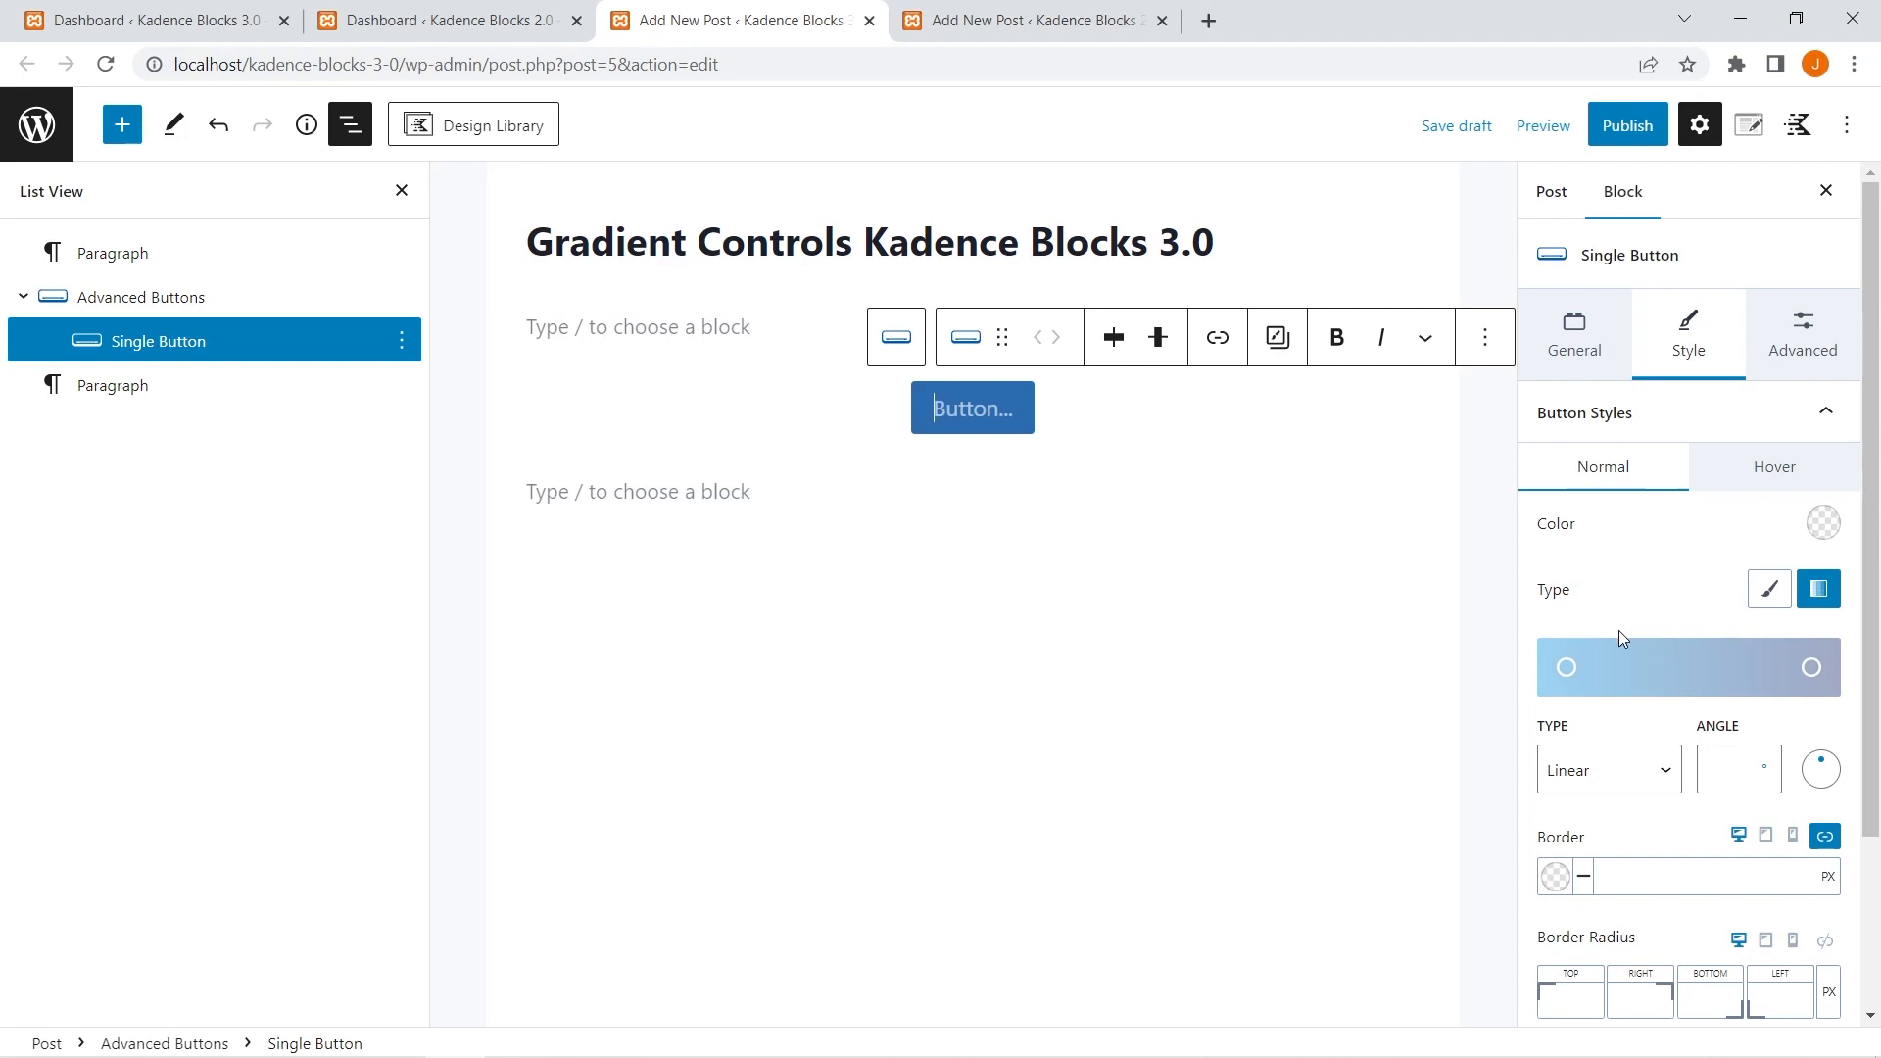
Examine the gradient background options of the empty paragraph block below the button.
click(599, 490)
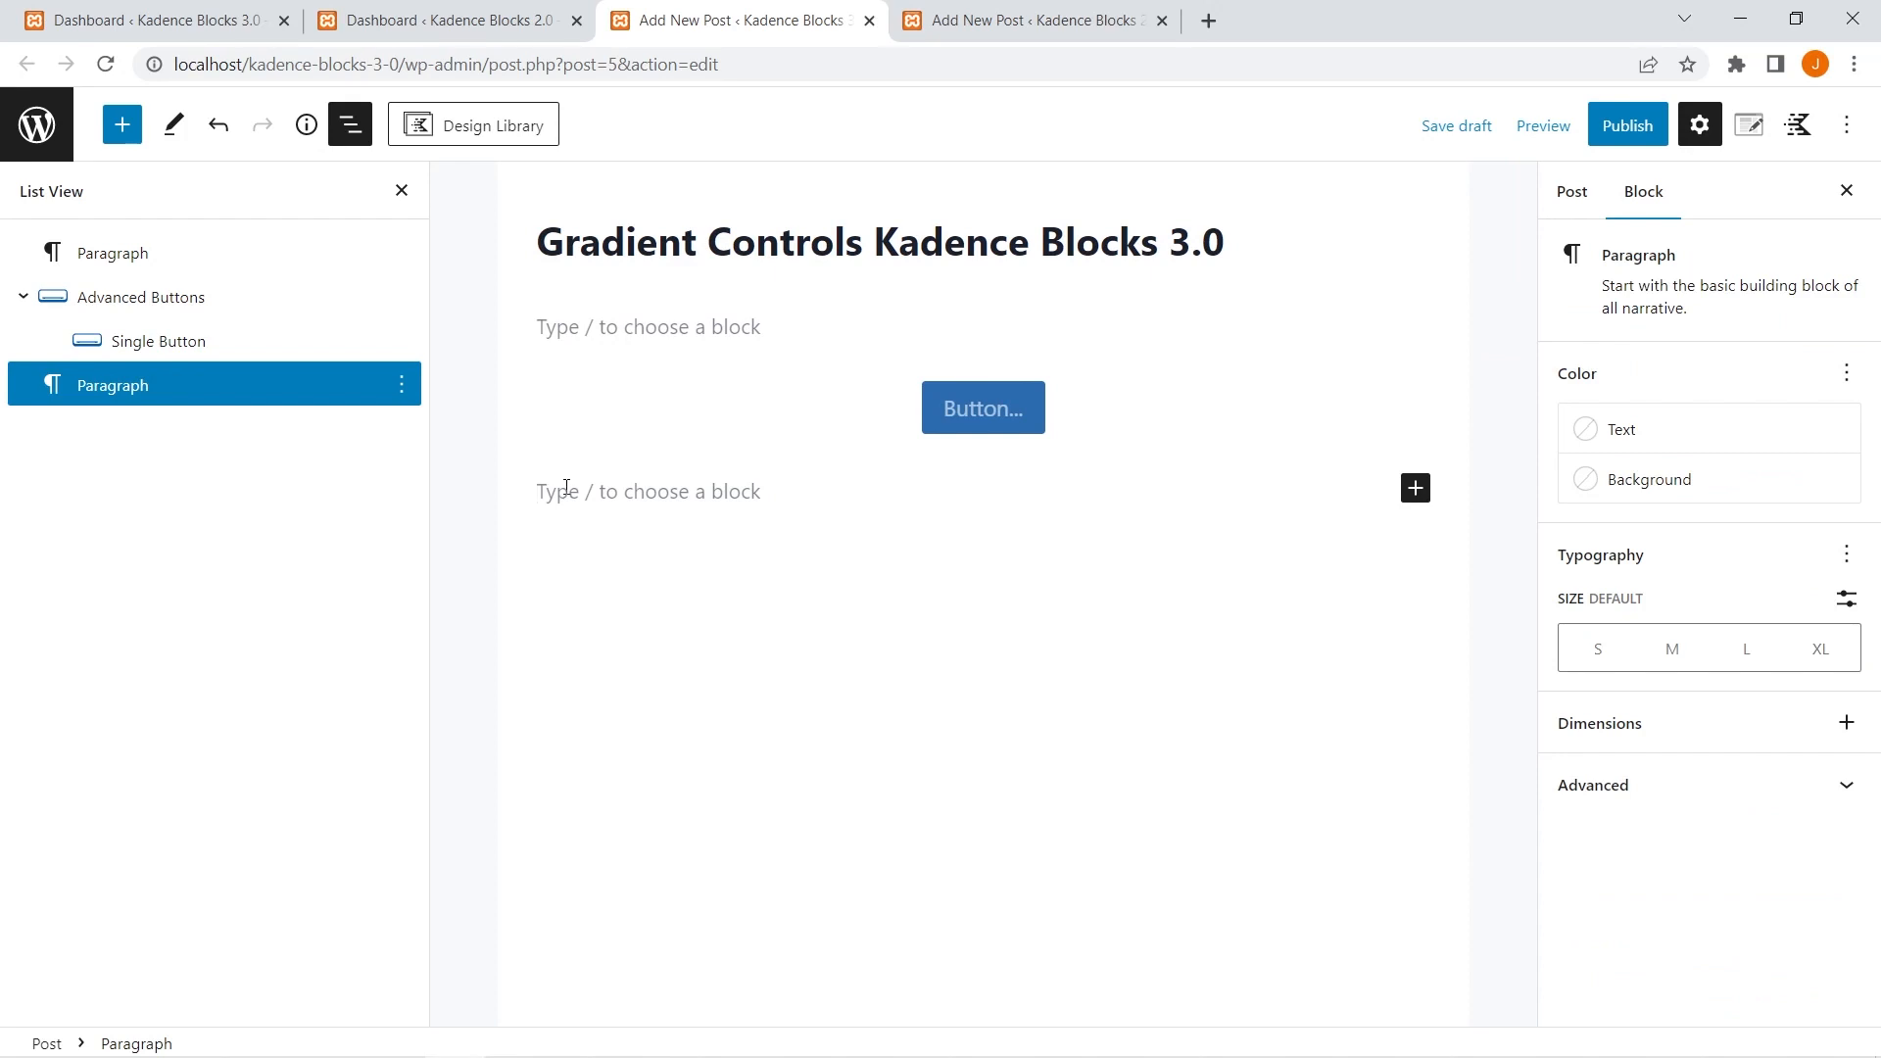
click(1626, 480)
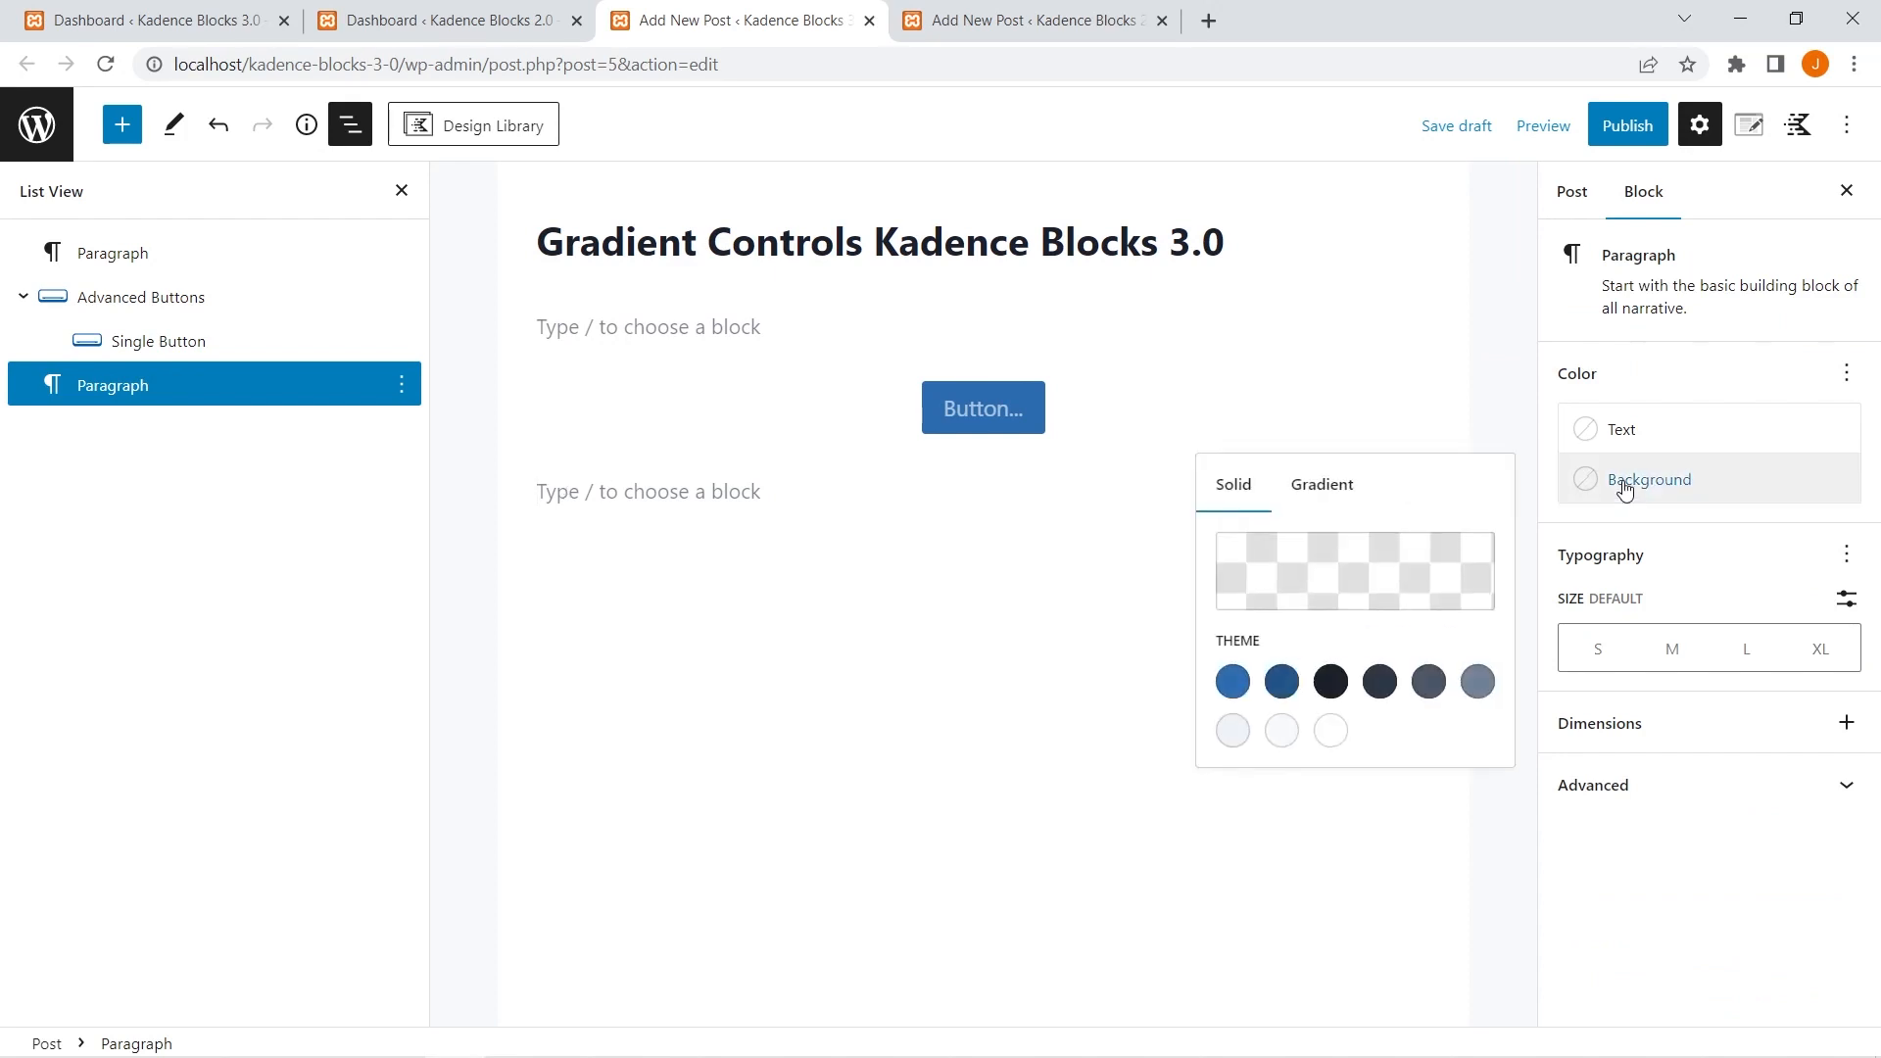
click(1330, 494)
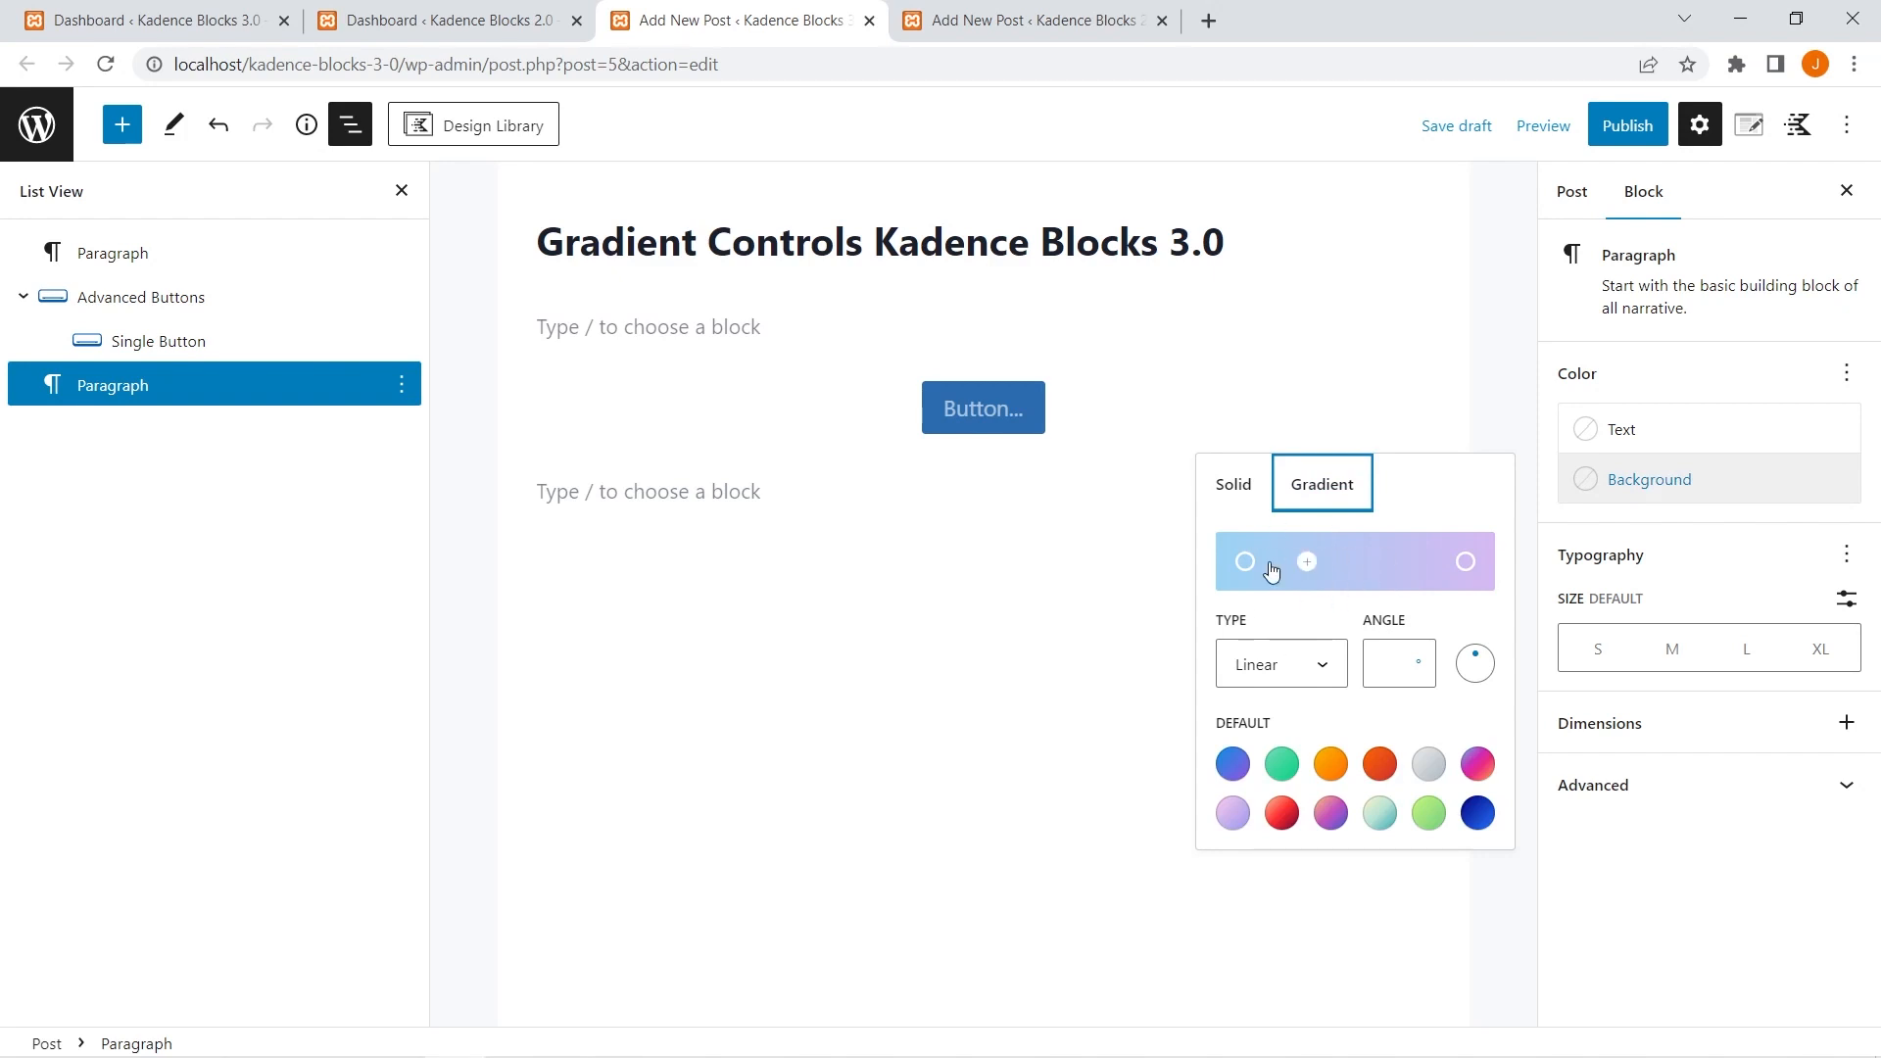
Set the first color stop of the single button's gradient to near-black 1B1D1F.
click(1103, 418)
drag(1679, 667, 1558, 678)
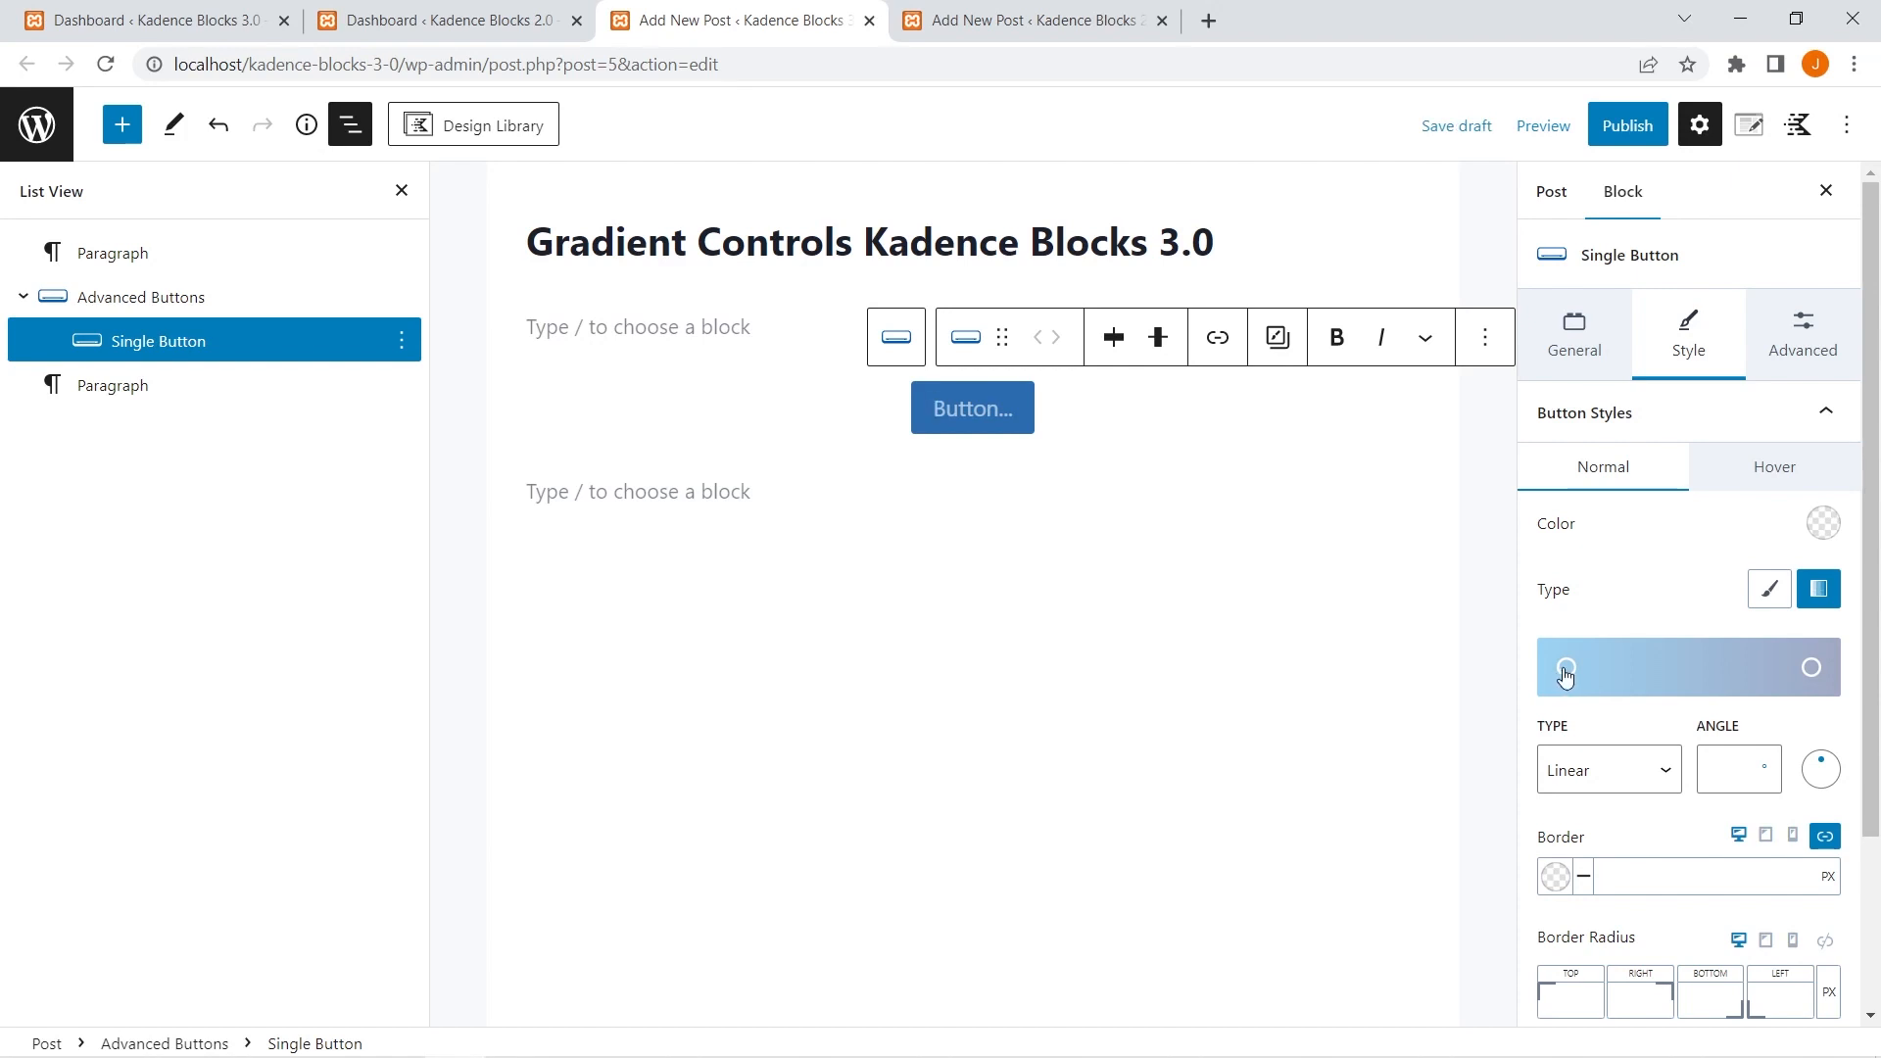
click(1566, 669)
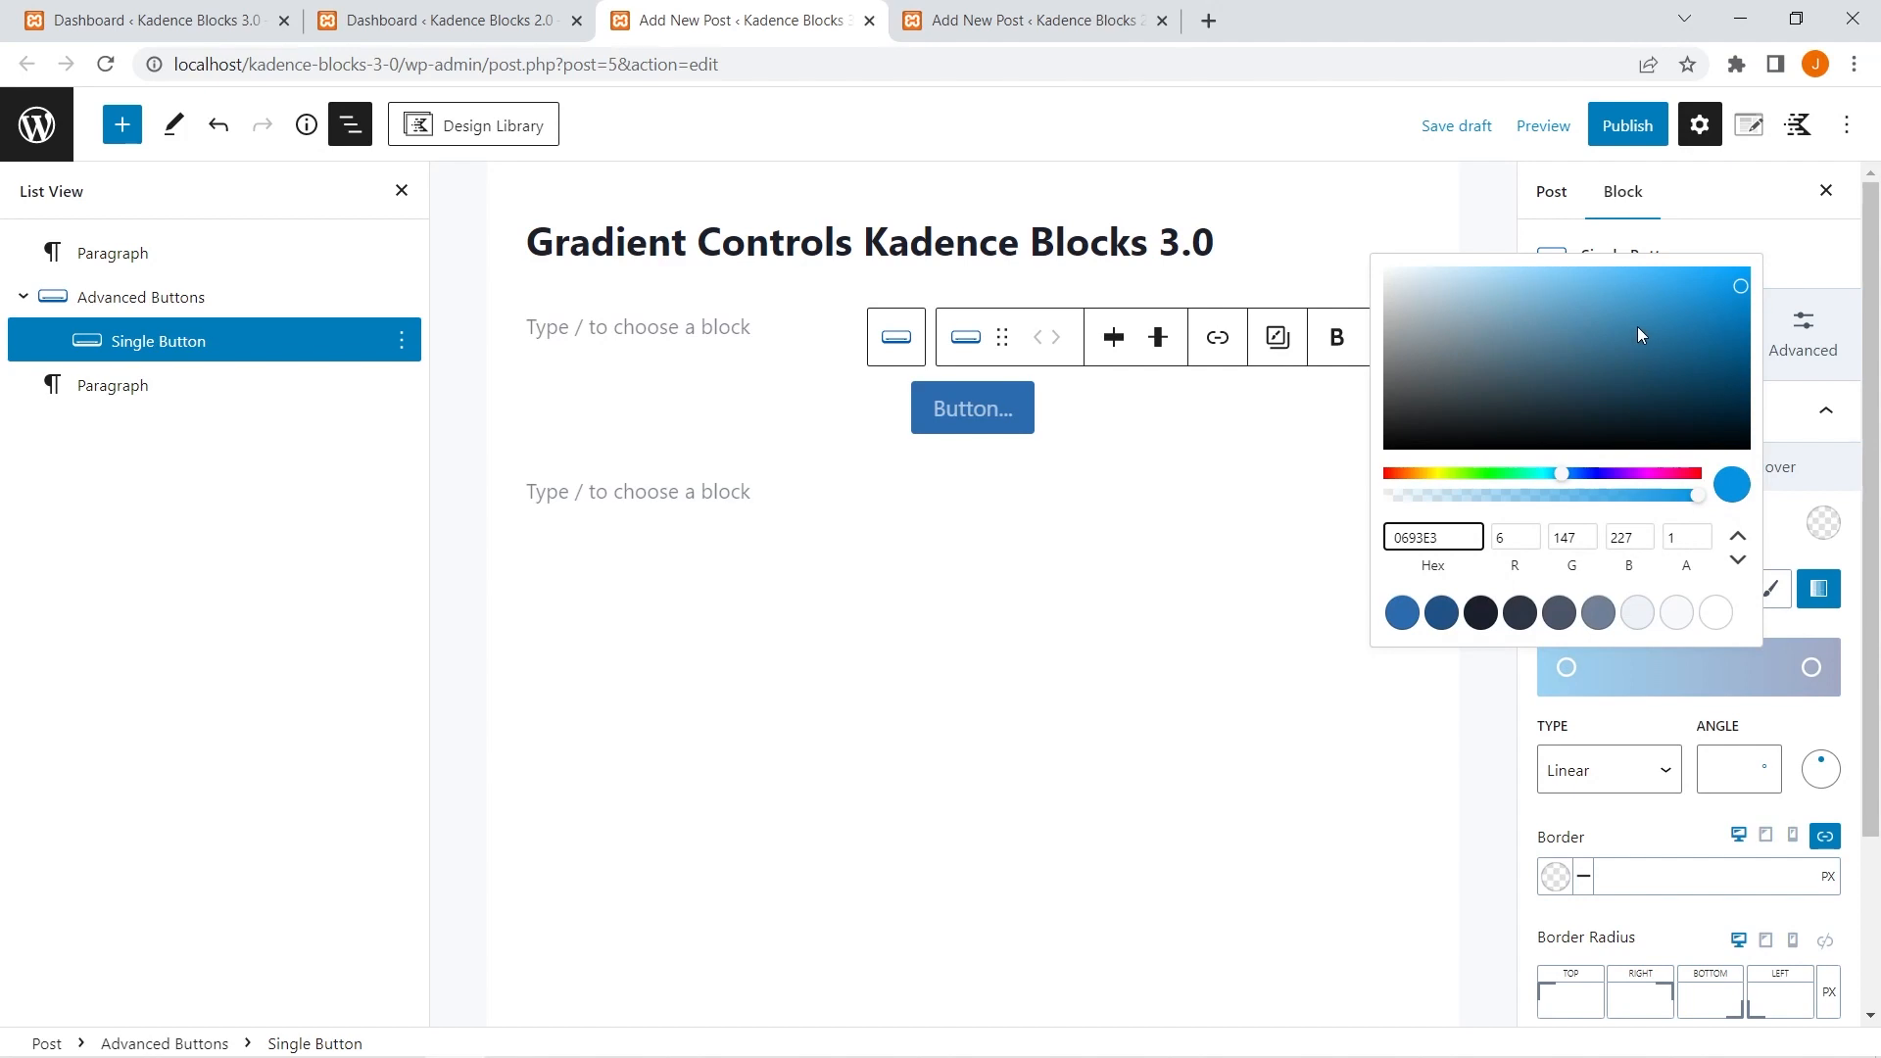
drag(1637, 327, 1432, 431)
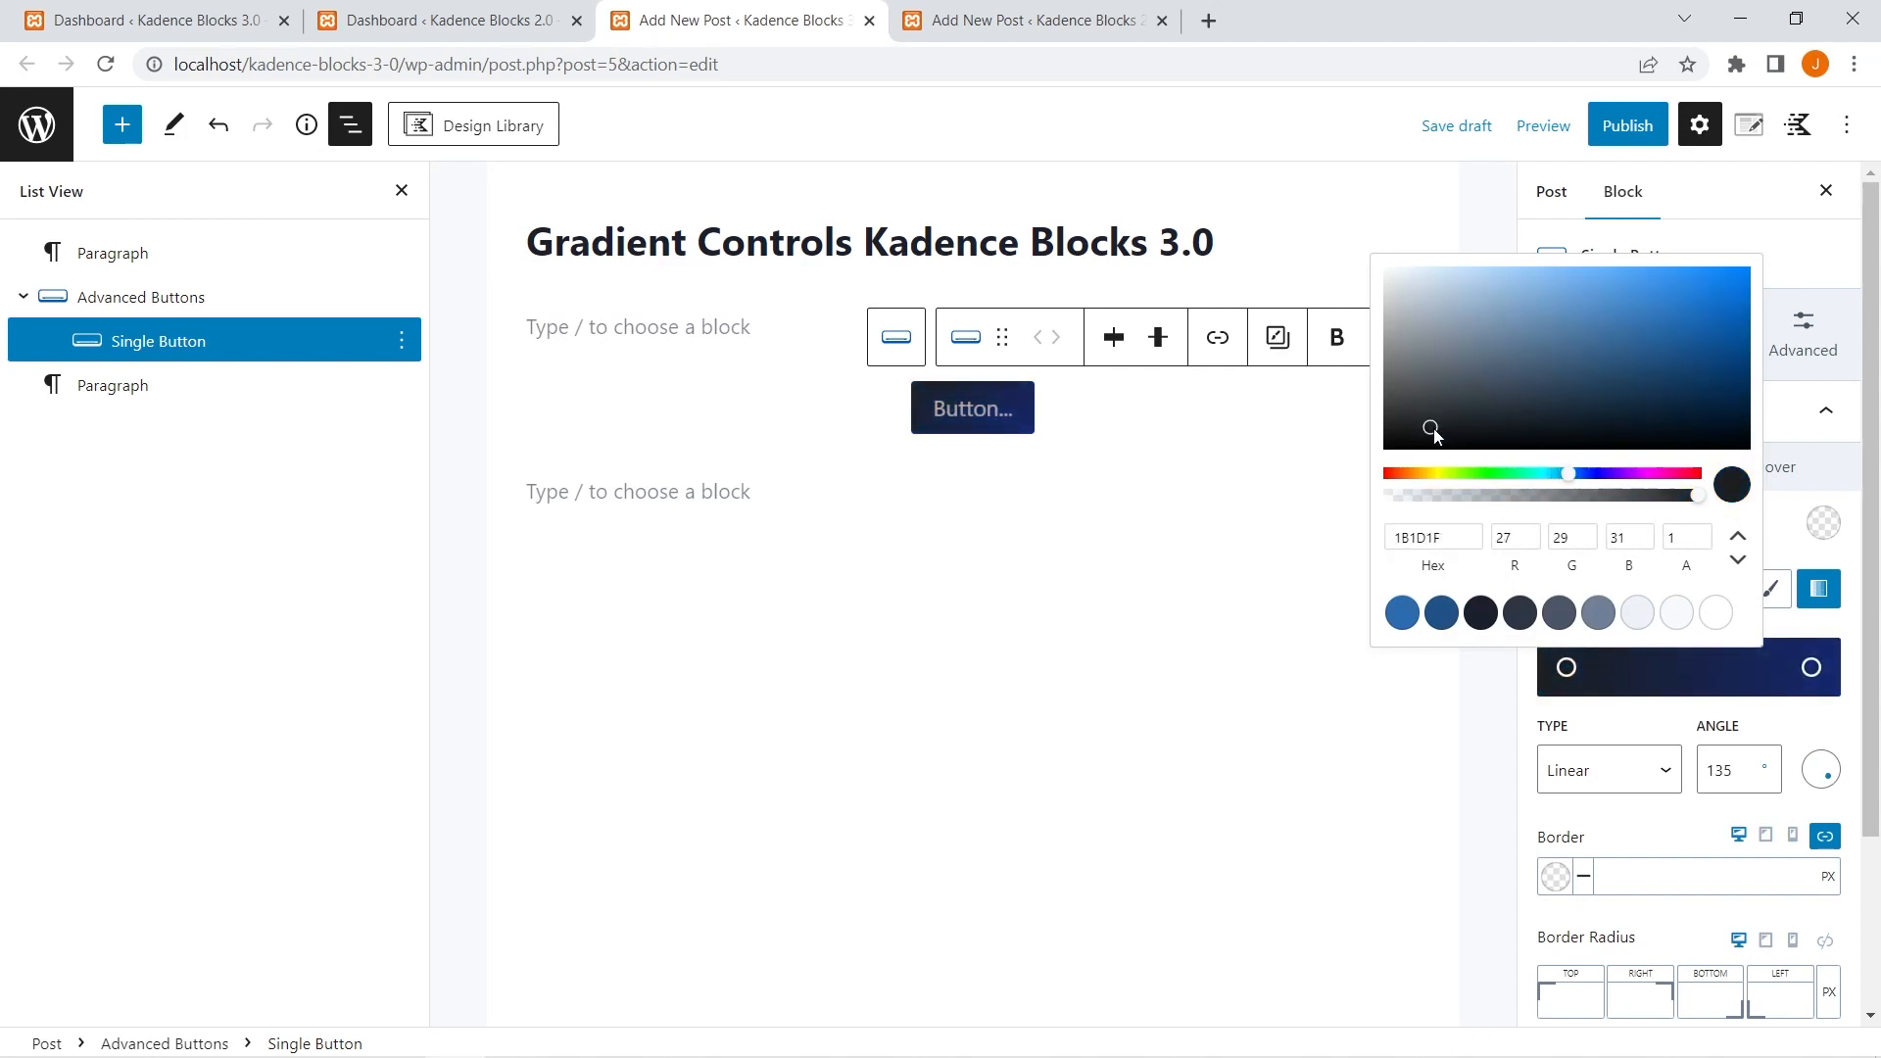
Set the second color stop of the single button's gradient to orange D1540A.
click(1811, 670)
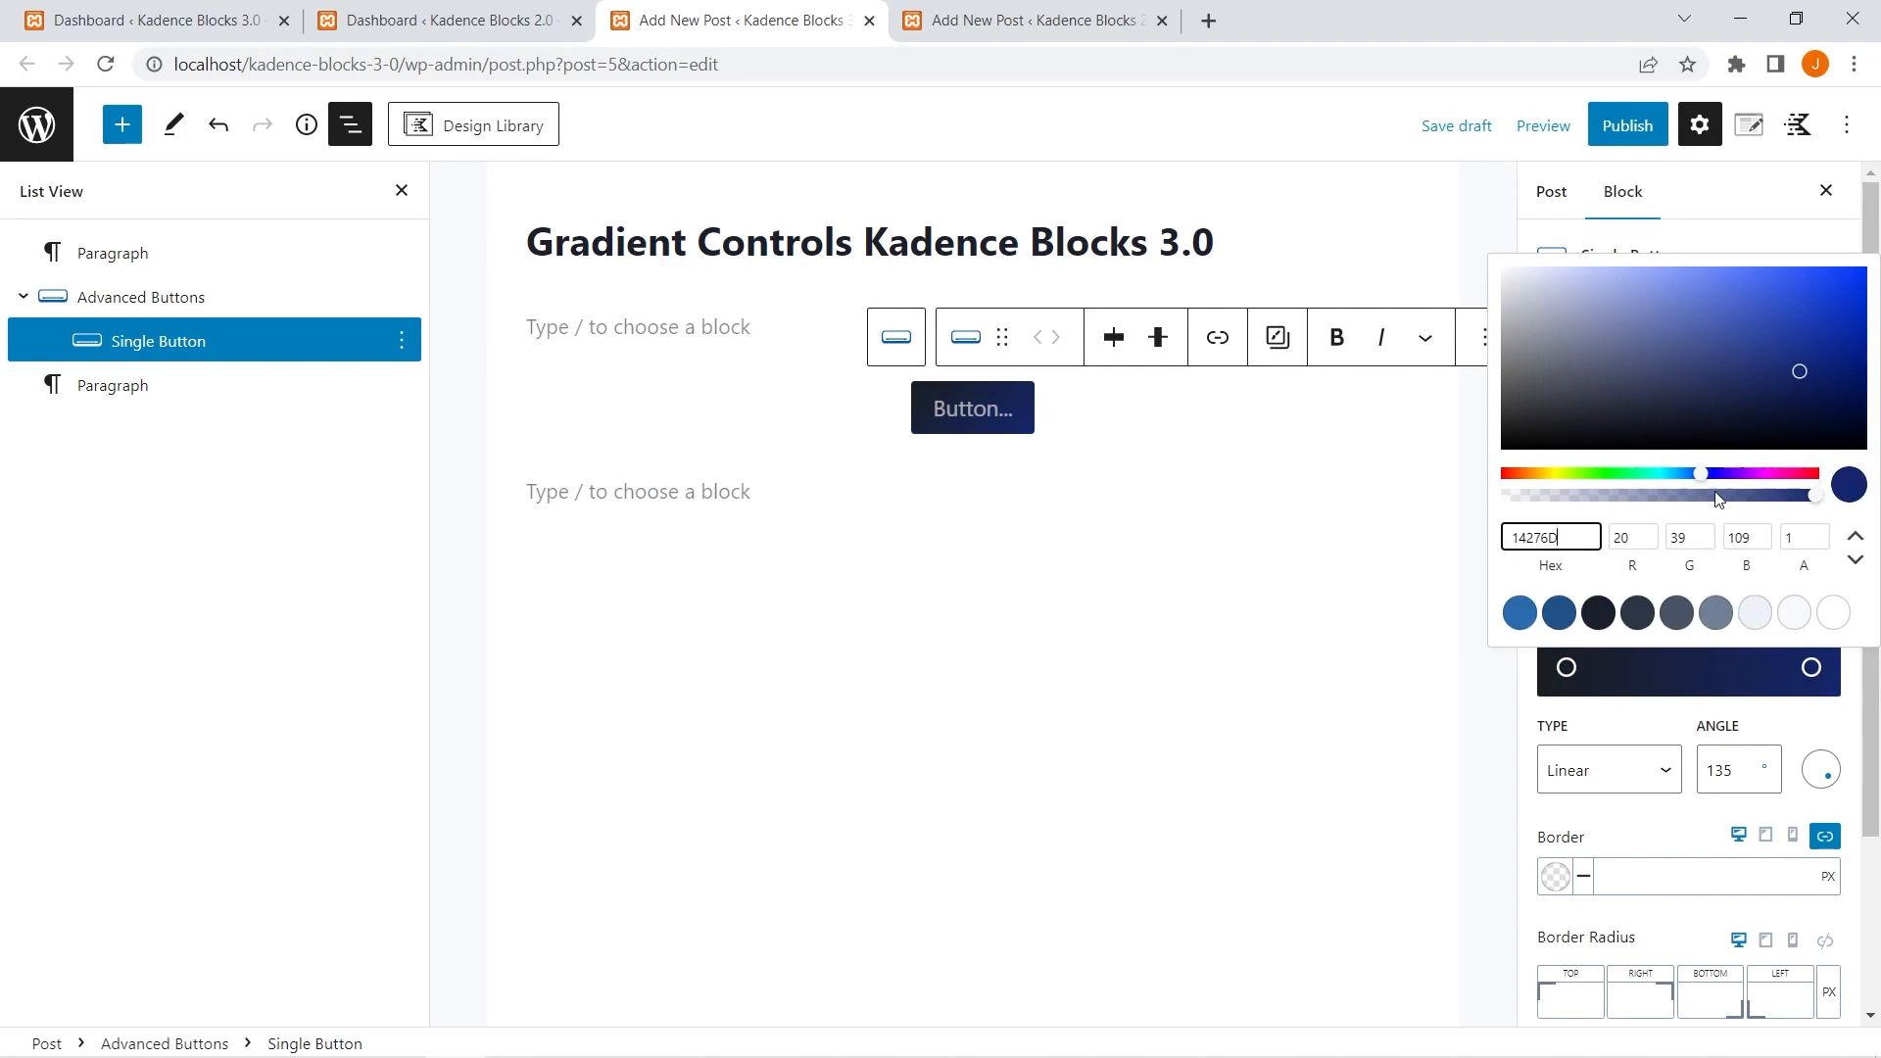
drag(1563, 475, 1523, 478)
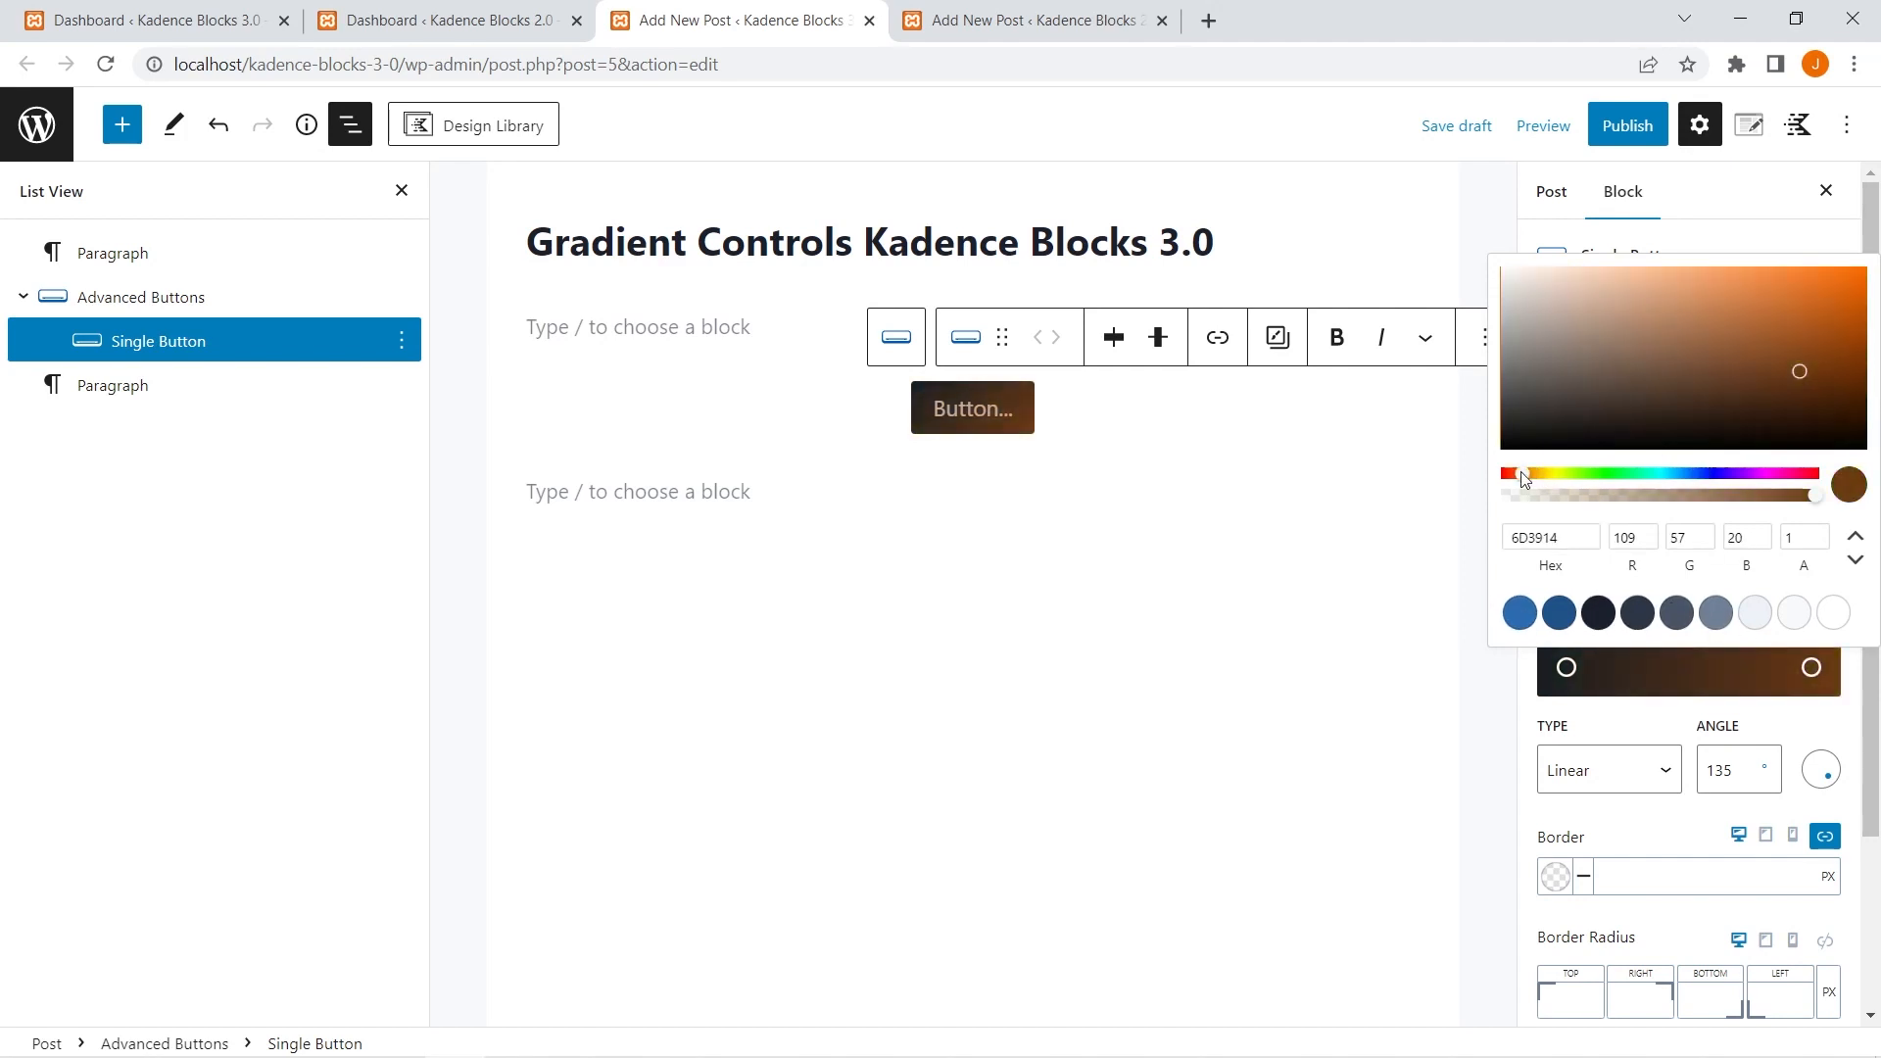
click(1849, 300)
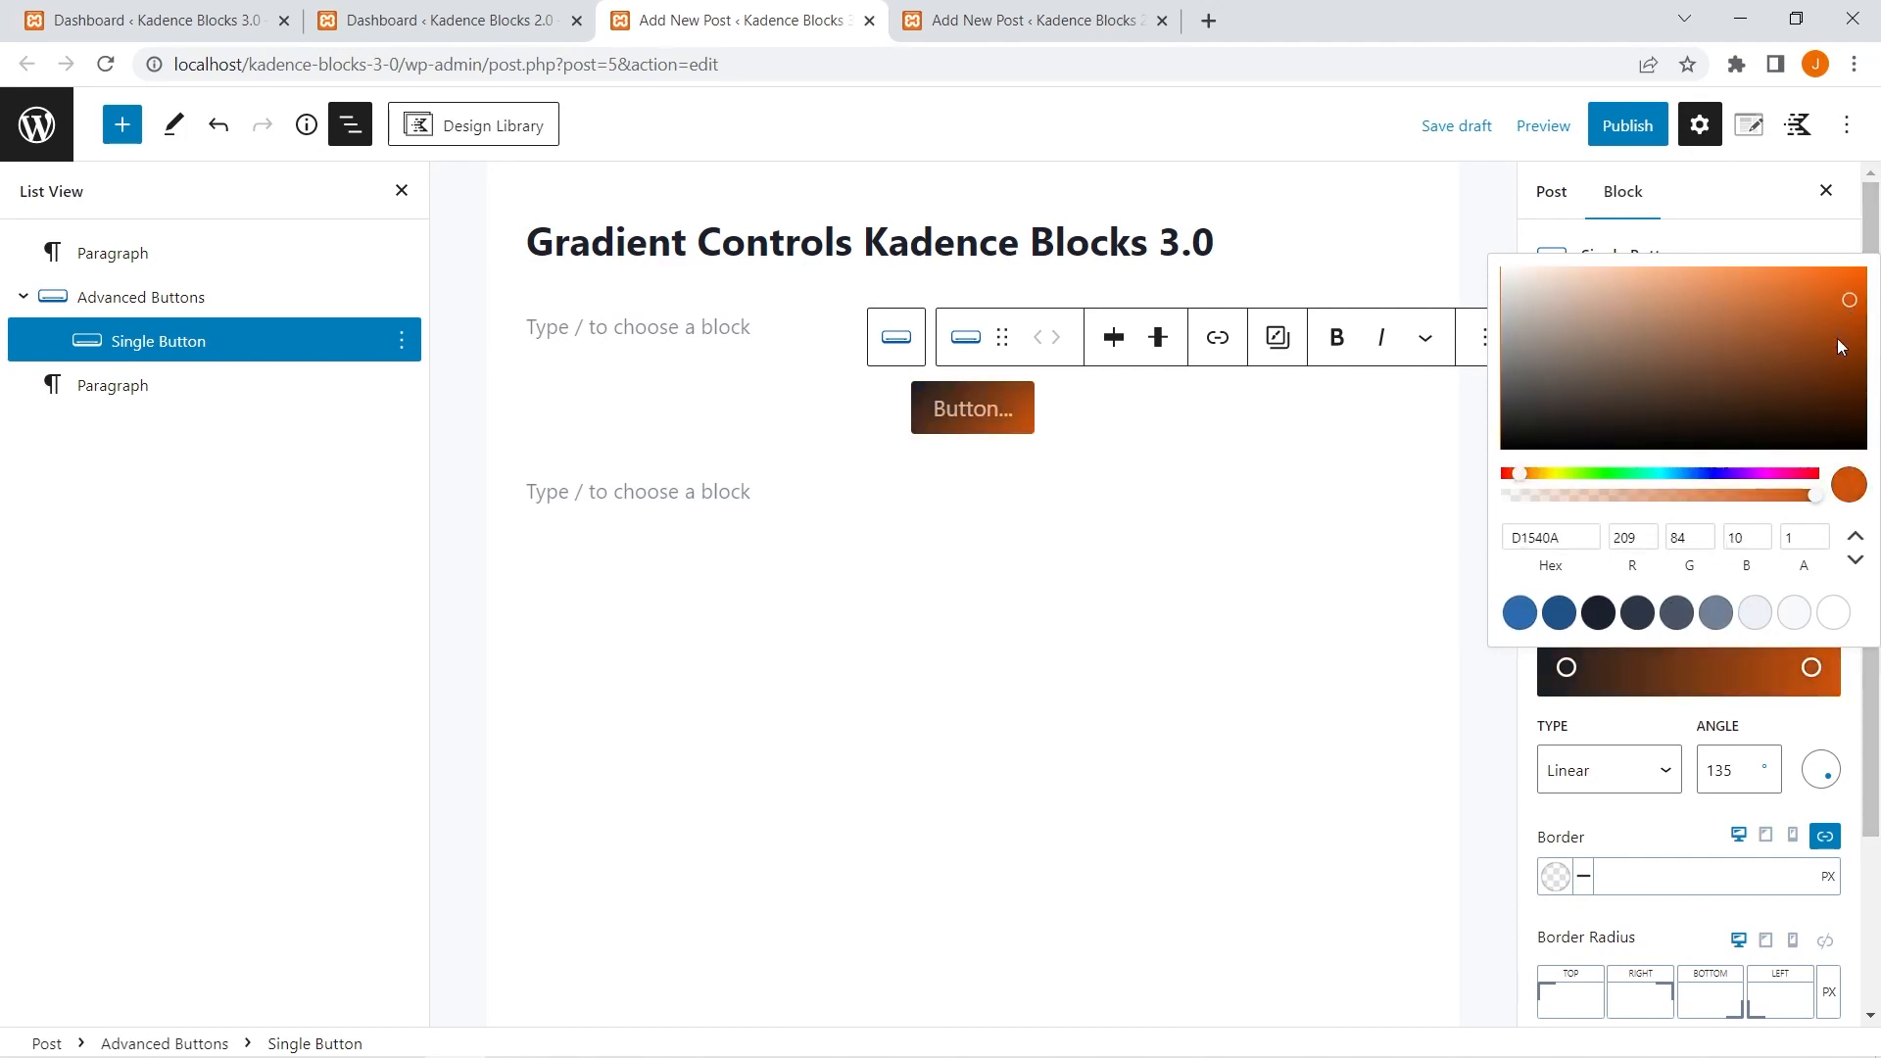
click(1663, 723)
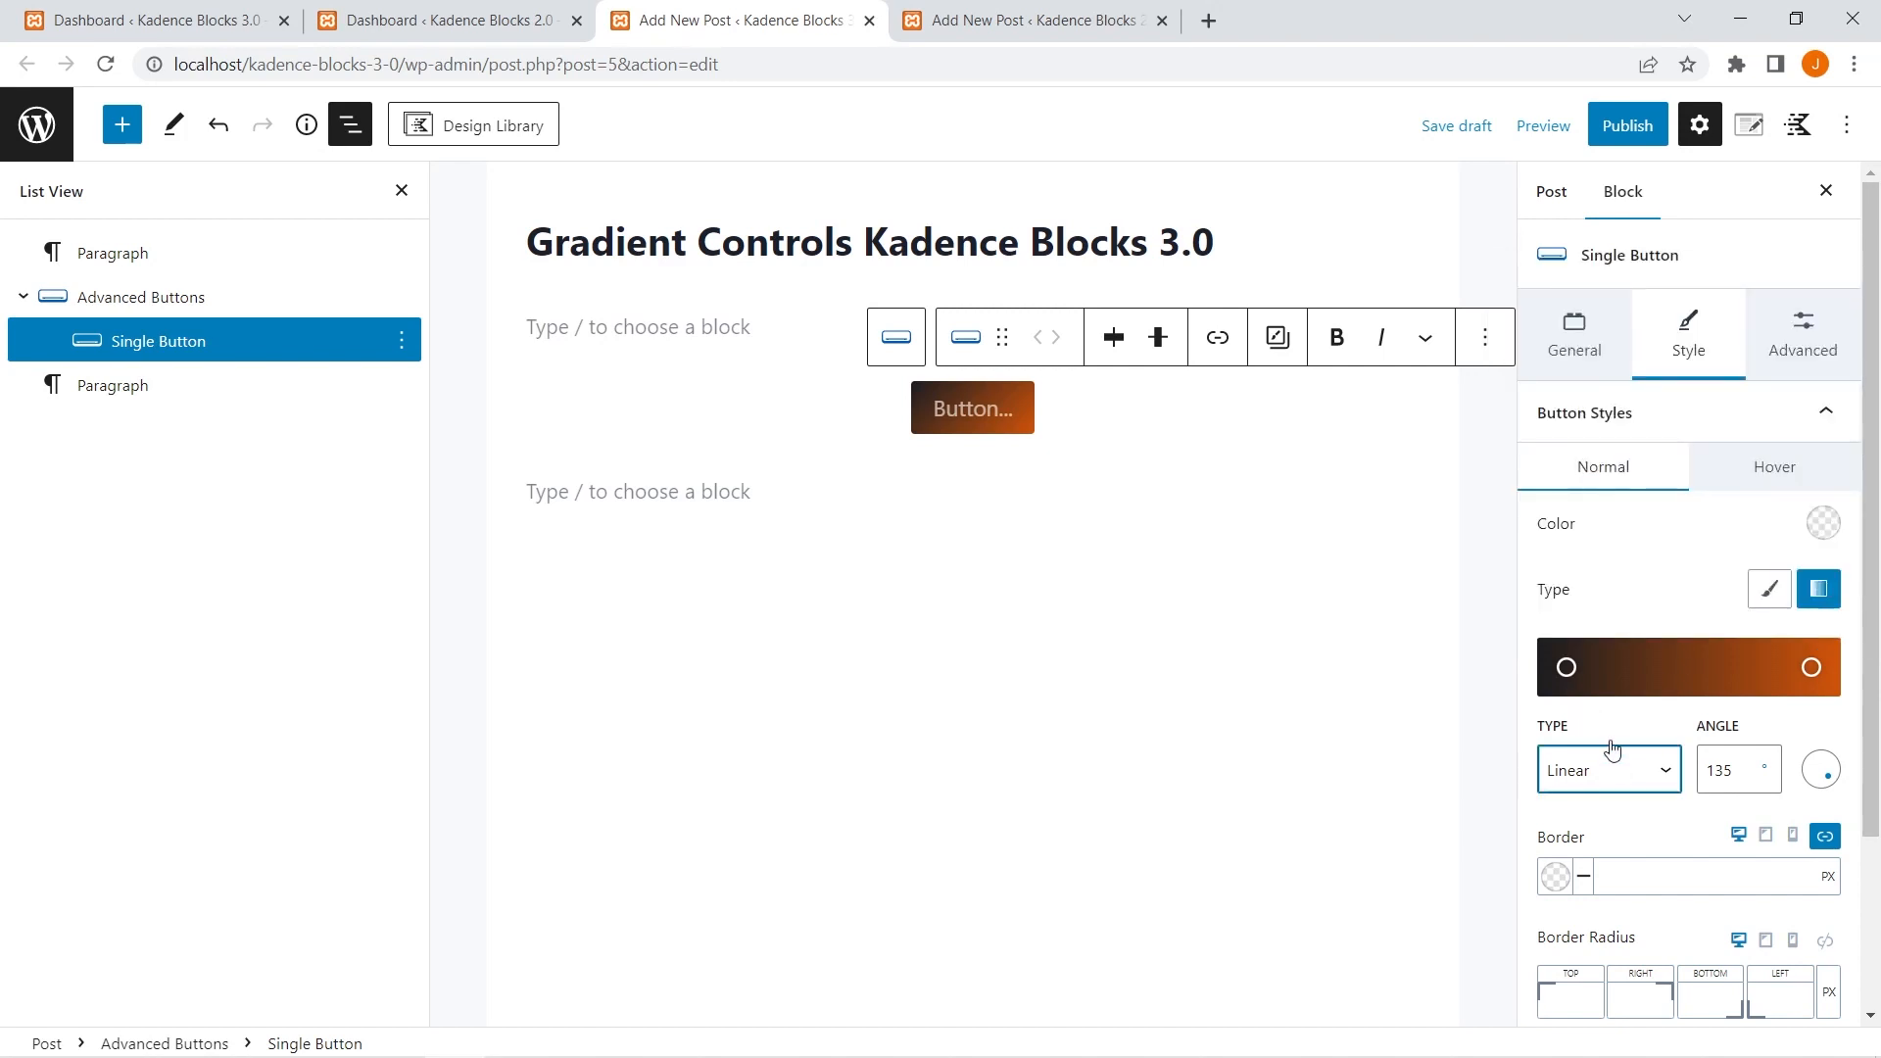
Try the Radial gradient type on the single button's background and return it to Linear.
click(1593, 780)
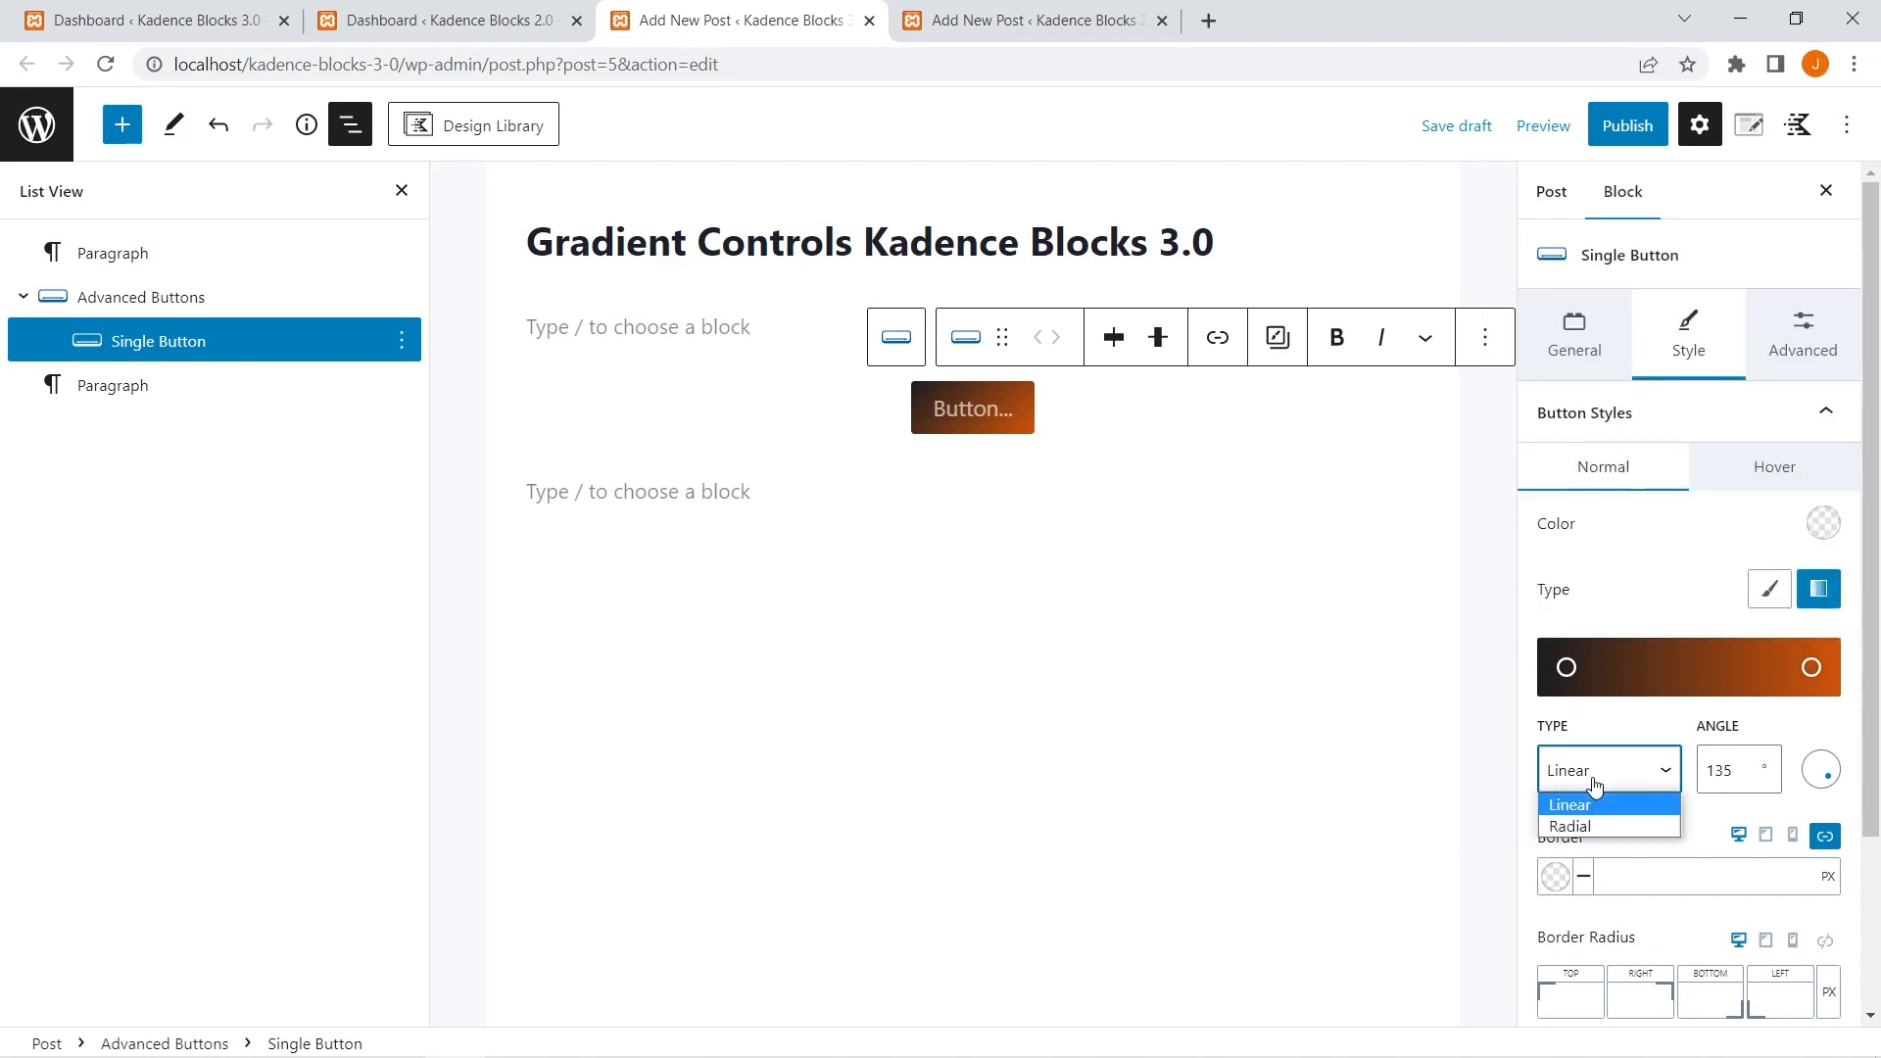
click(1590, 829)
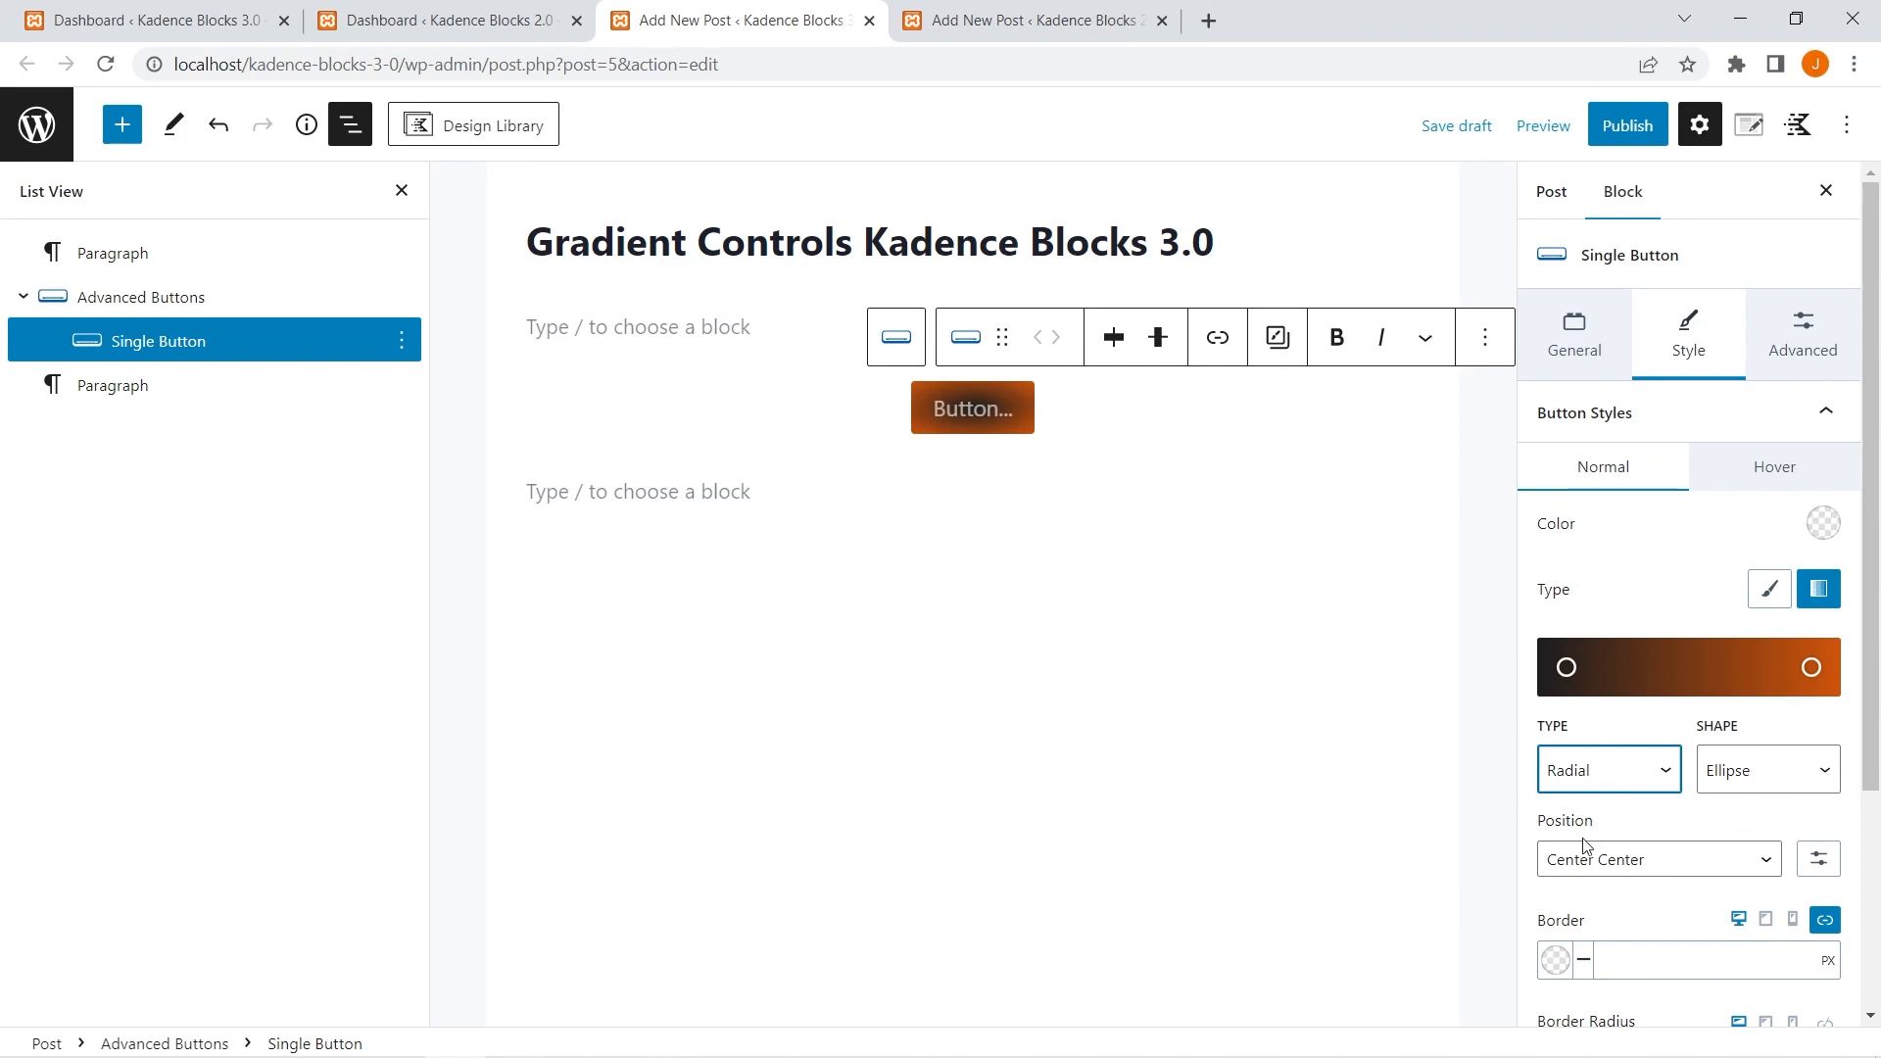
click(1593, 779)
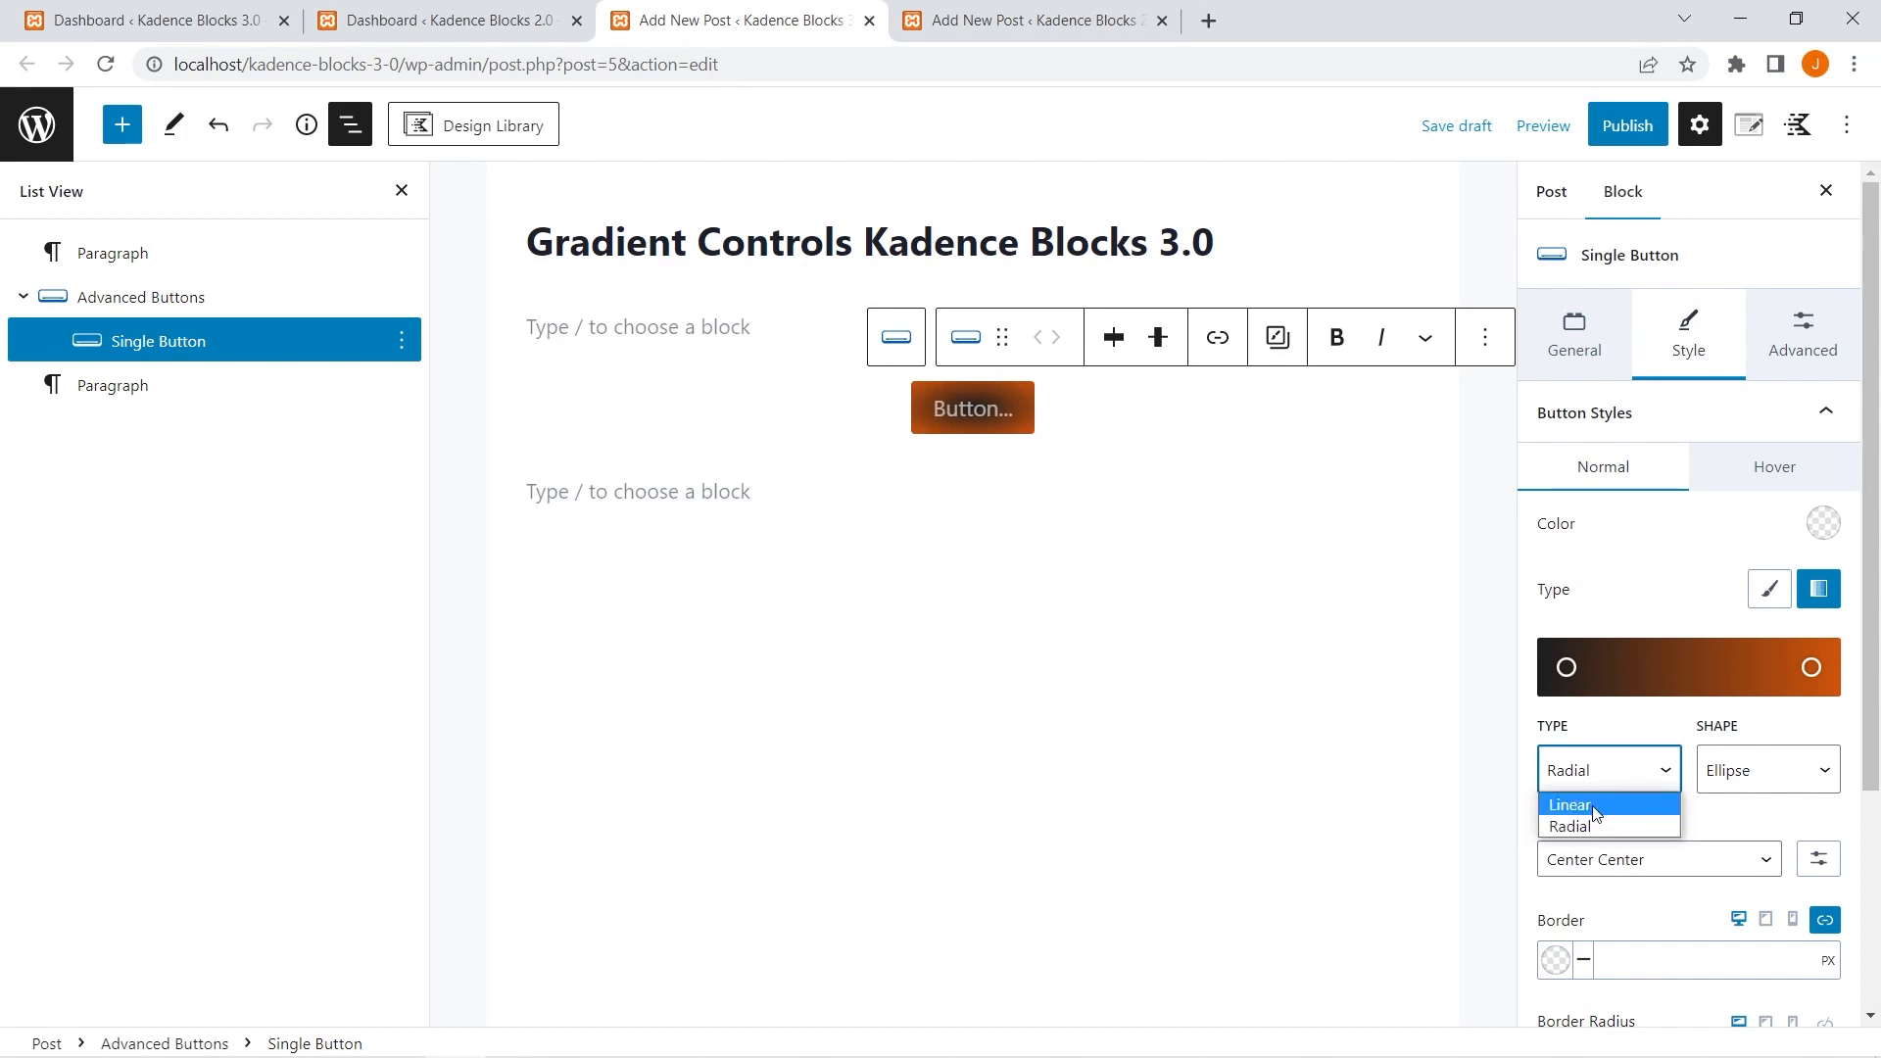
click(1595, 806)
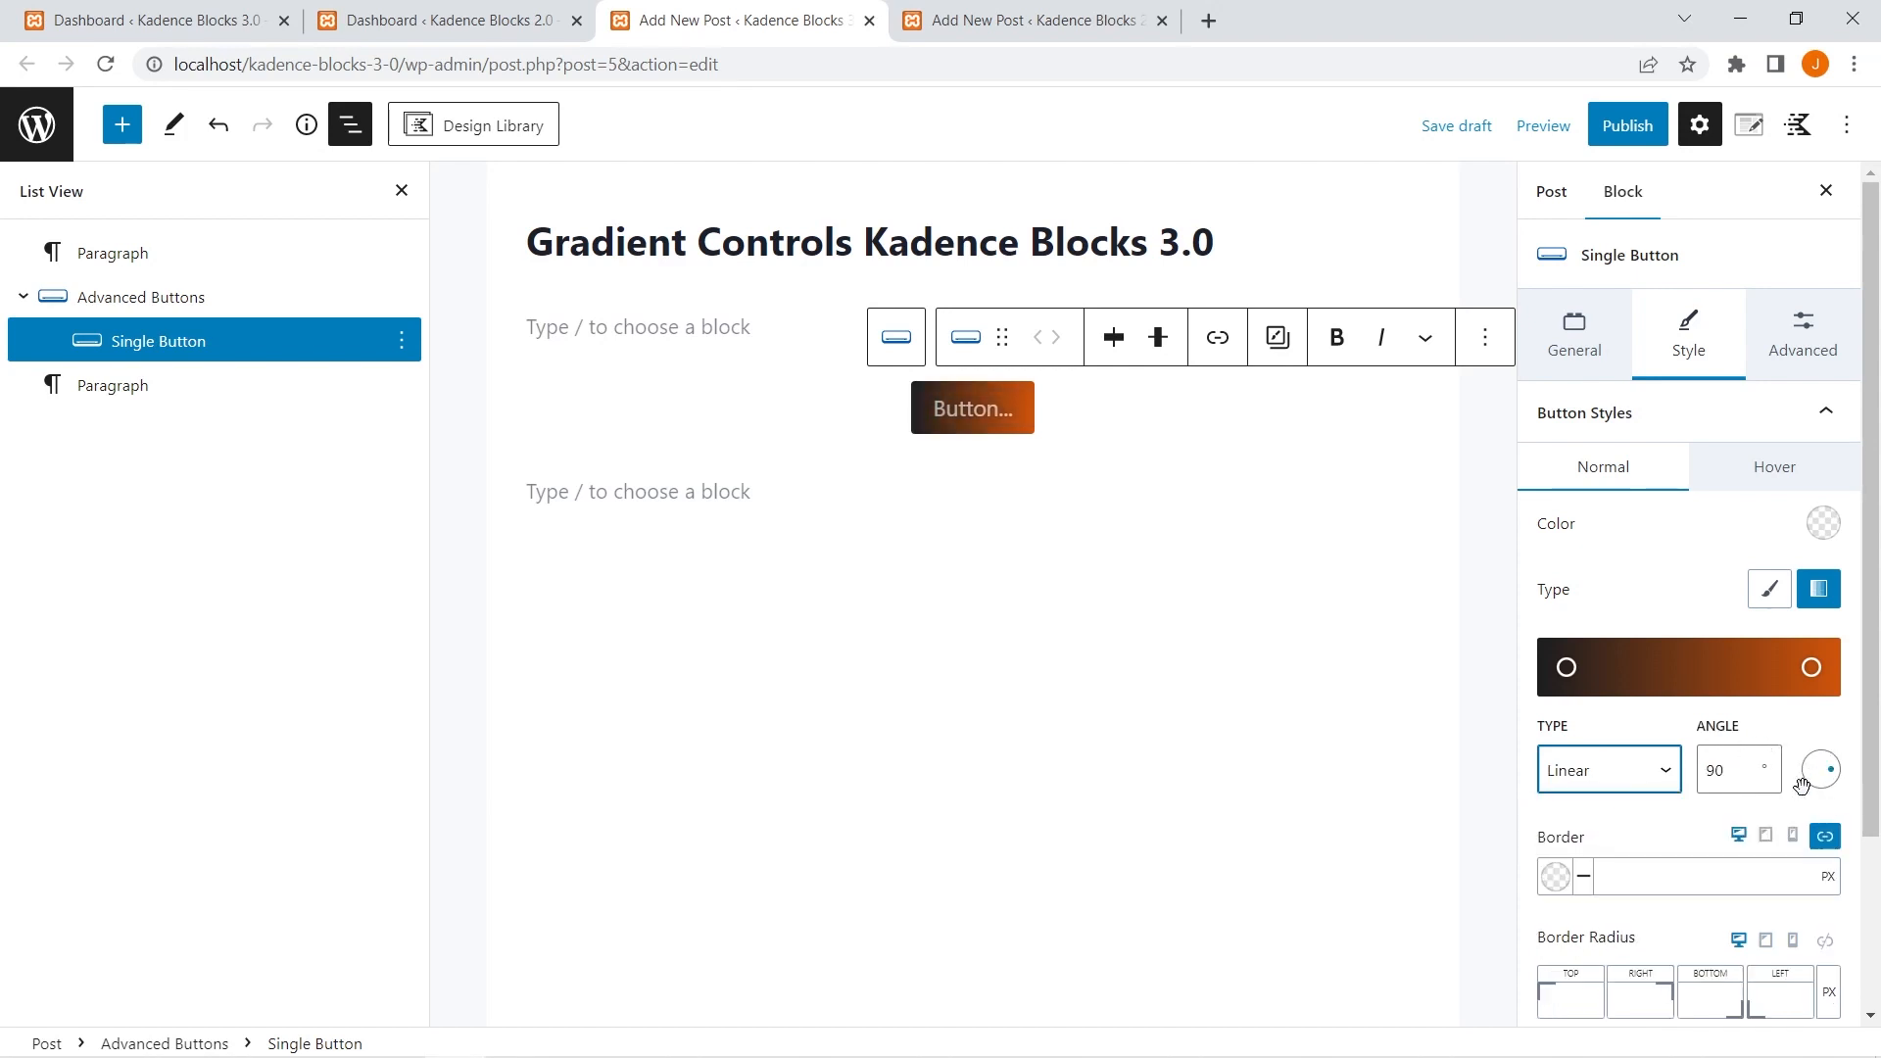
Set the angle of the single button's linear gradient to 209 degrees.
click(1829, 779)
click(1814, 780)
click(1714, 771)
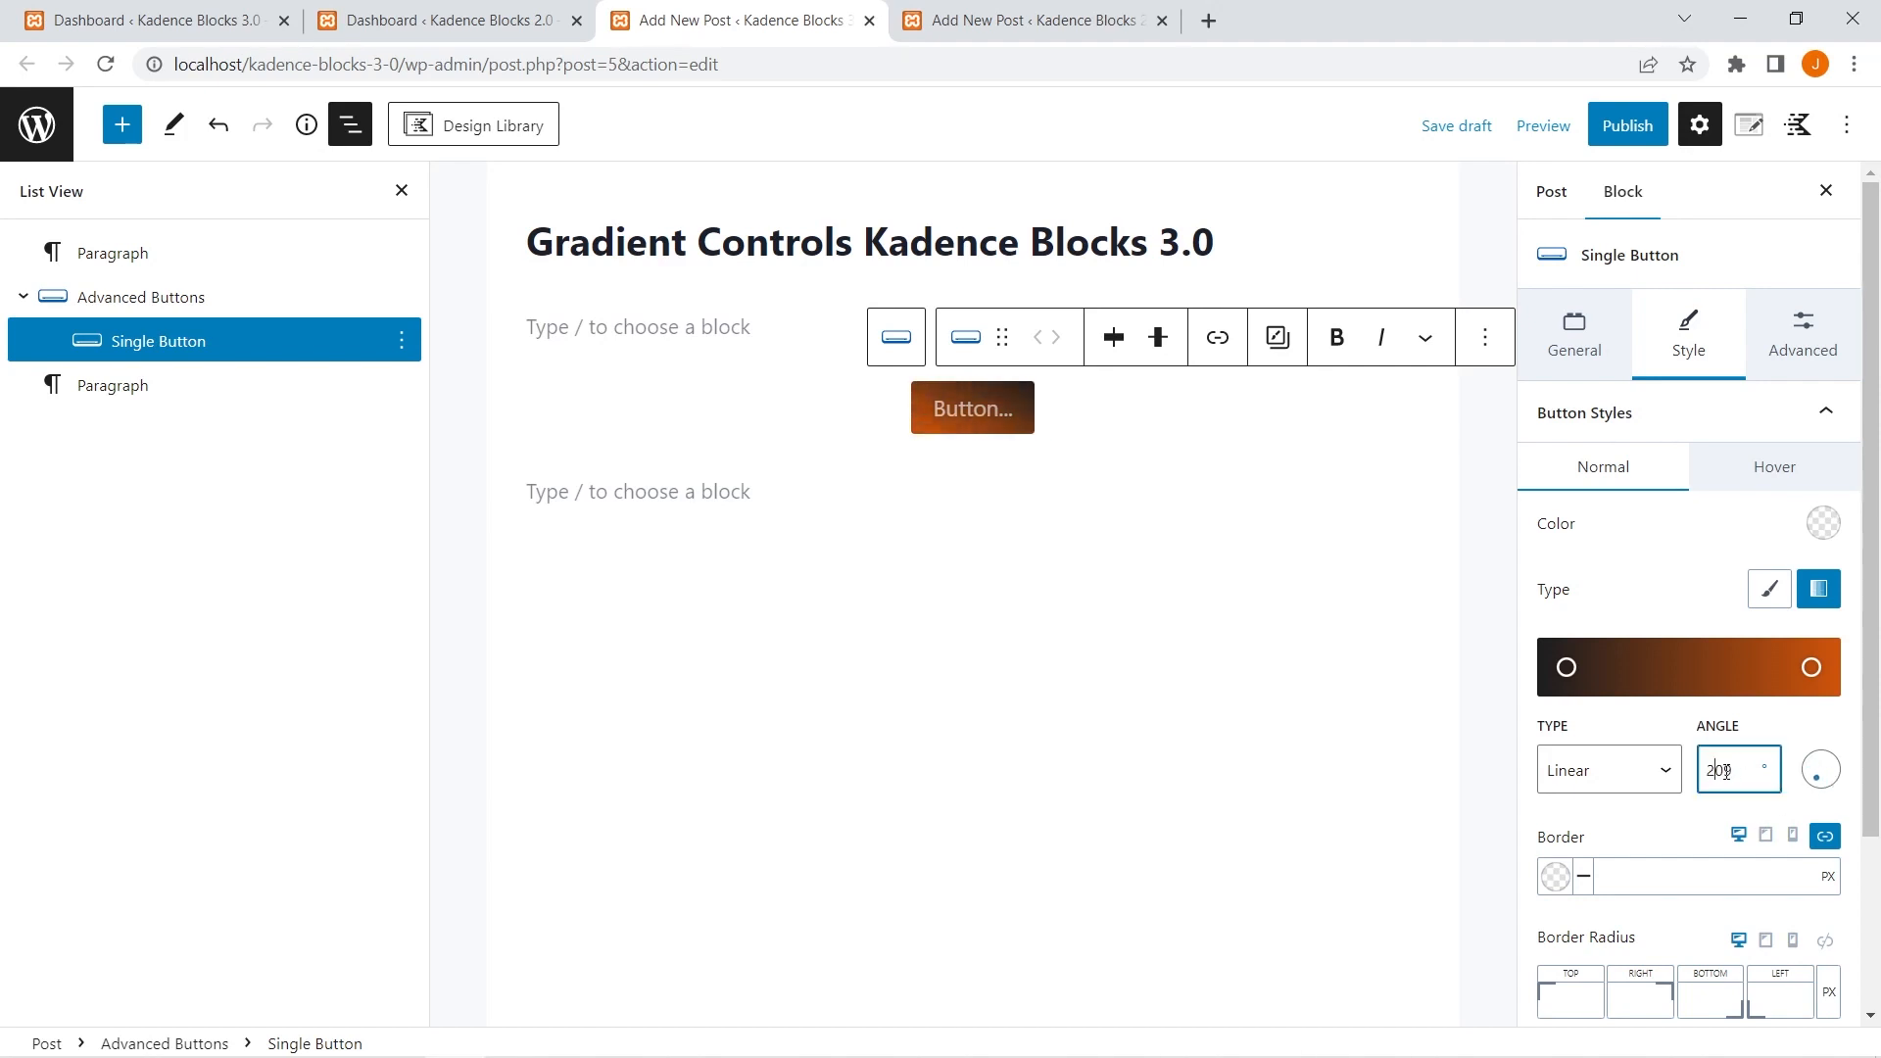
Give the empty paragraph below the button a Radial gradient background and reselect the single button.
click(713, 500)
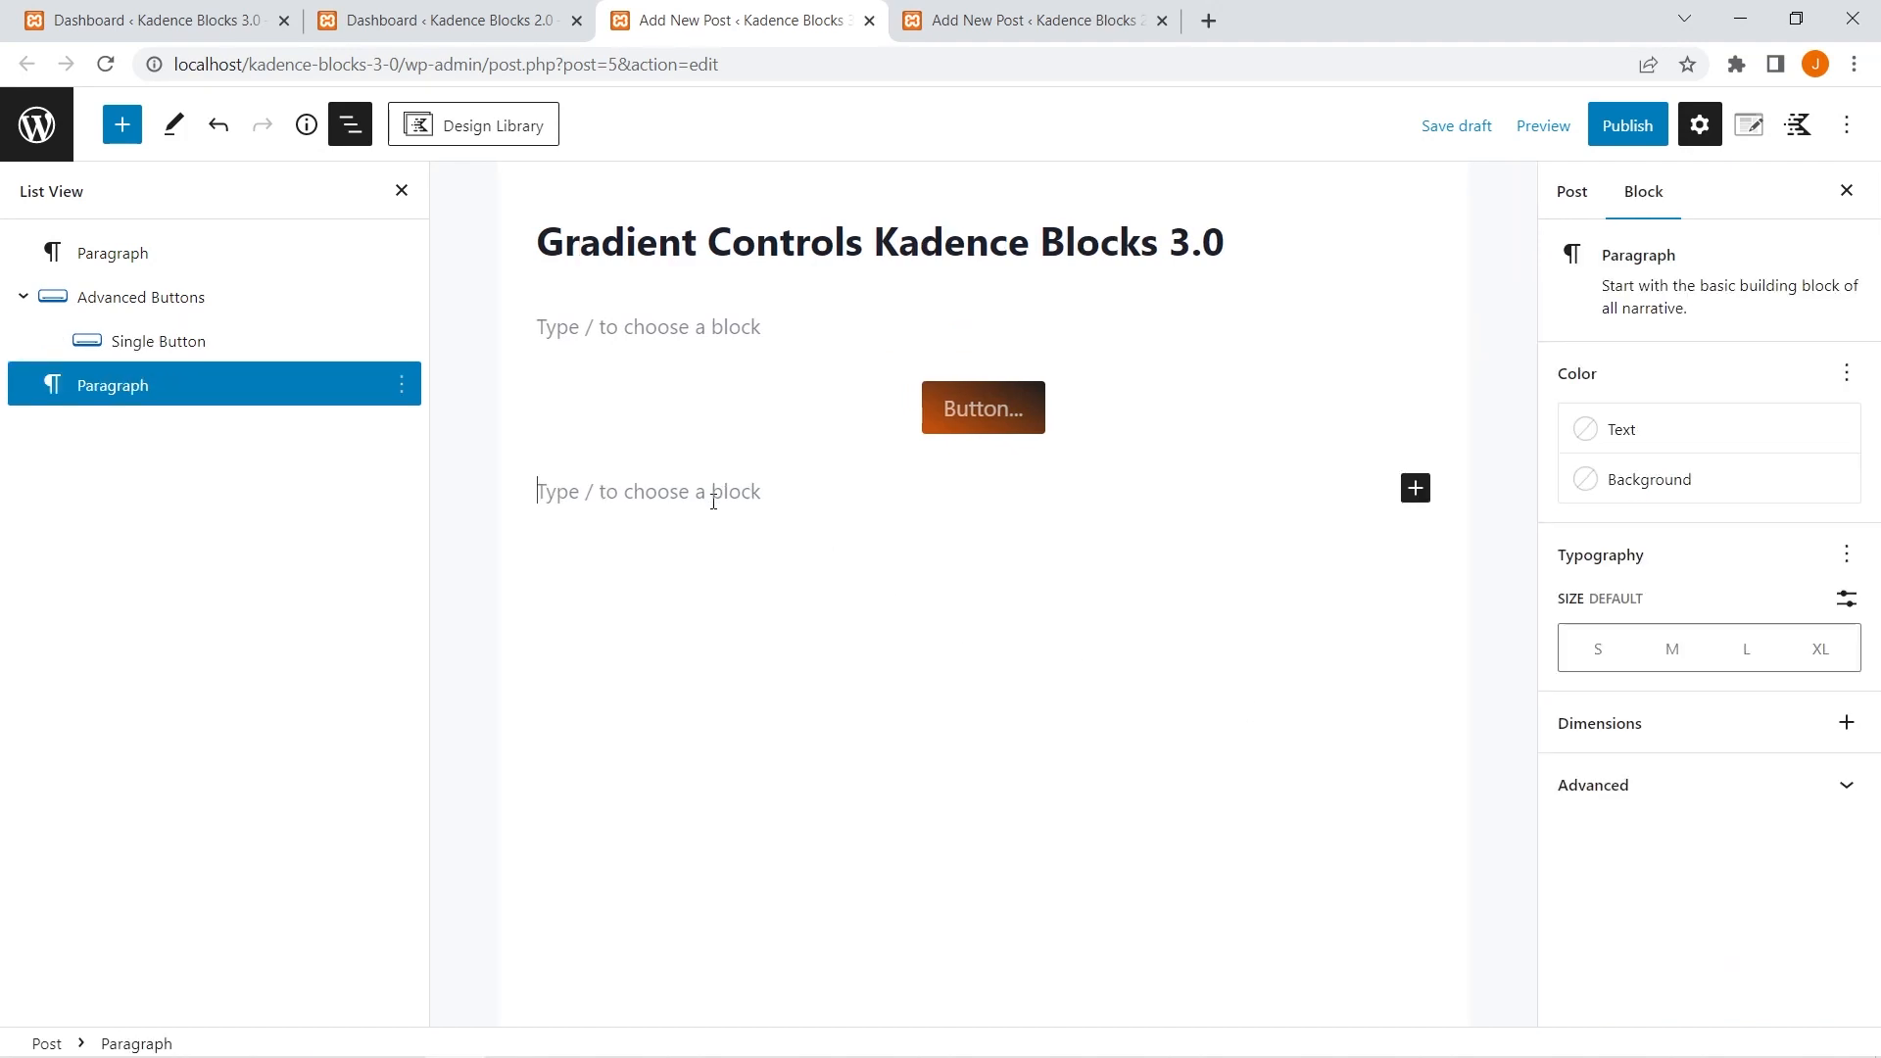
click(1707, 478)
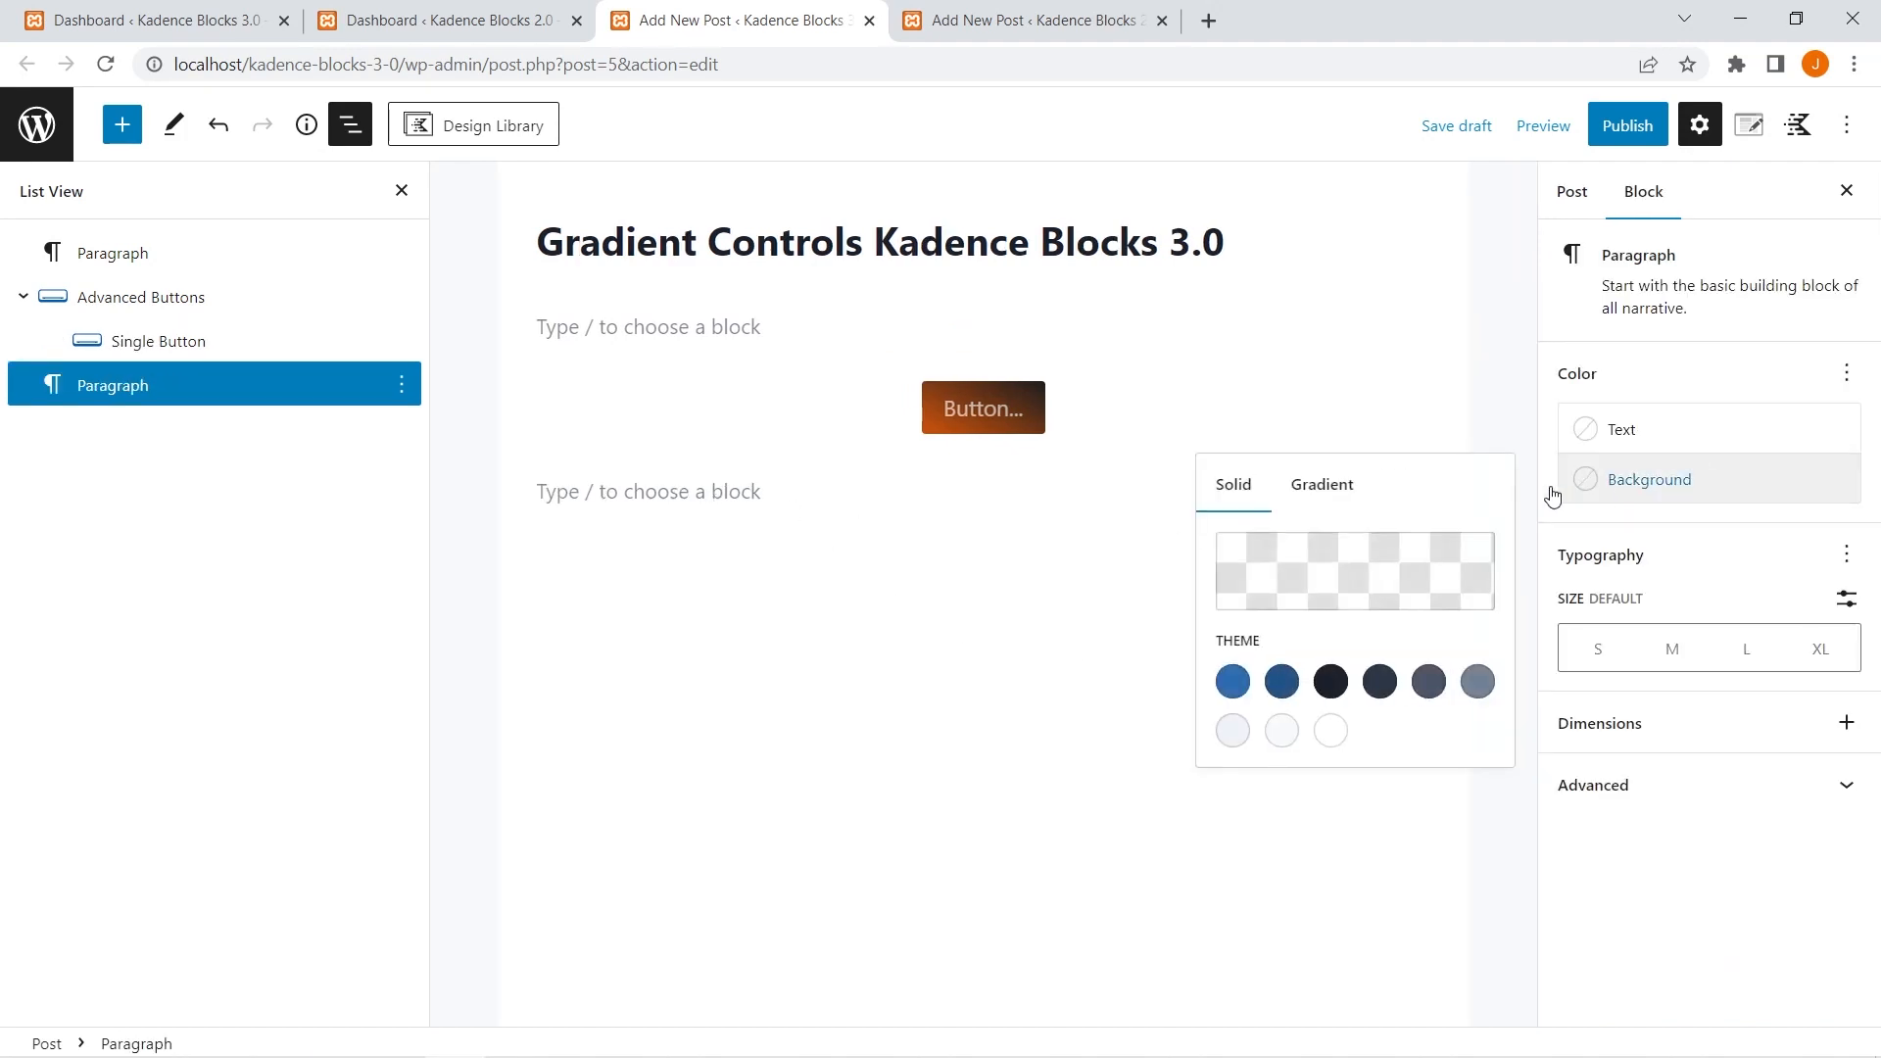
click(1308, 484)
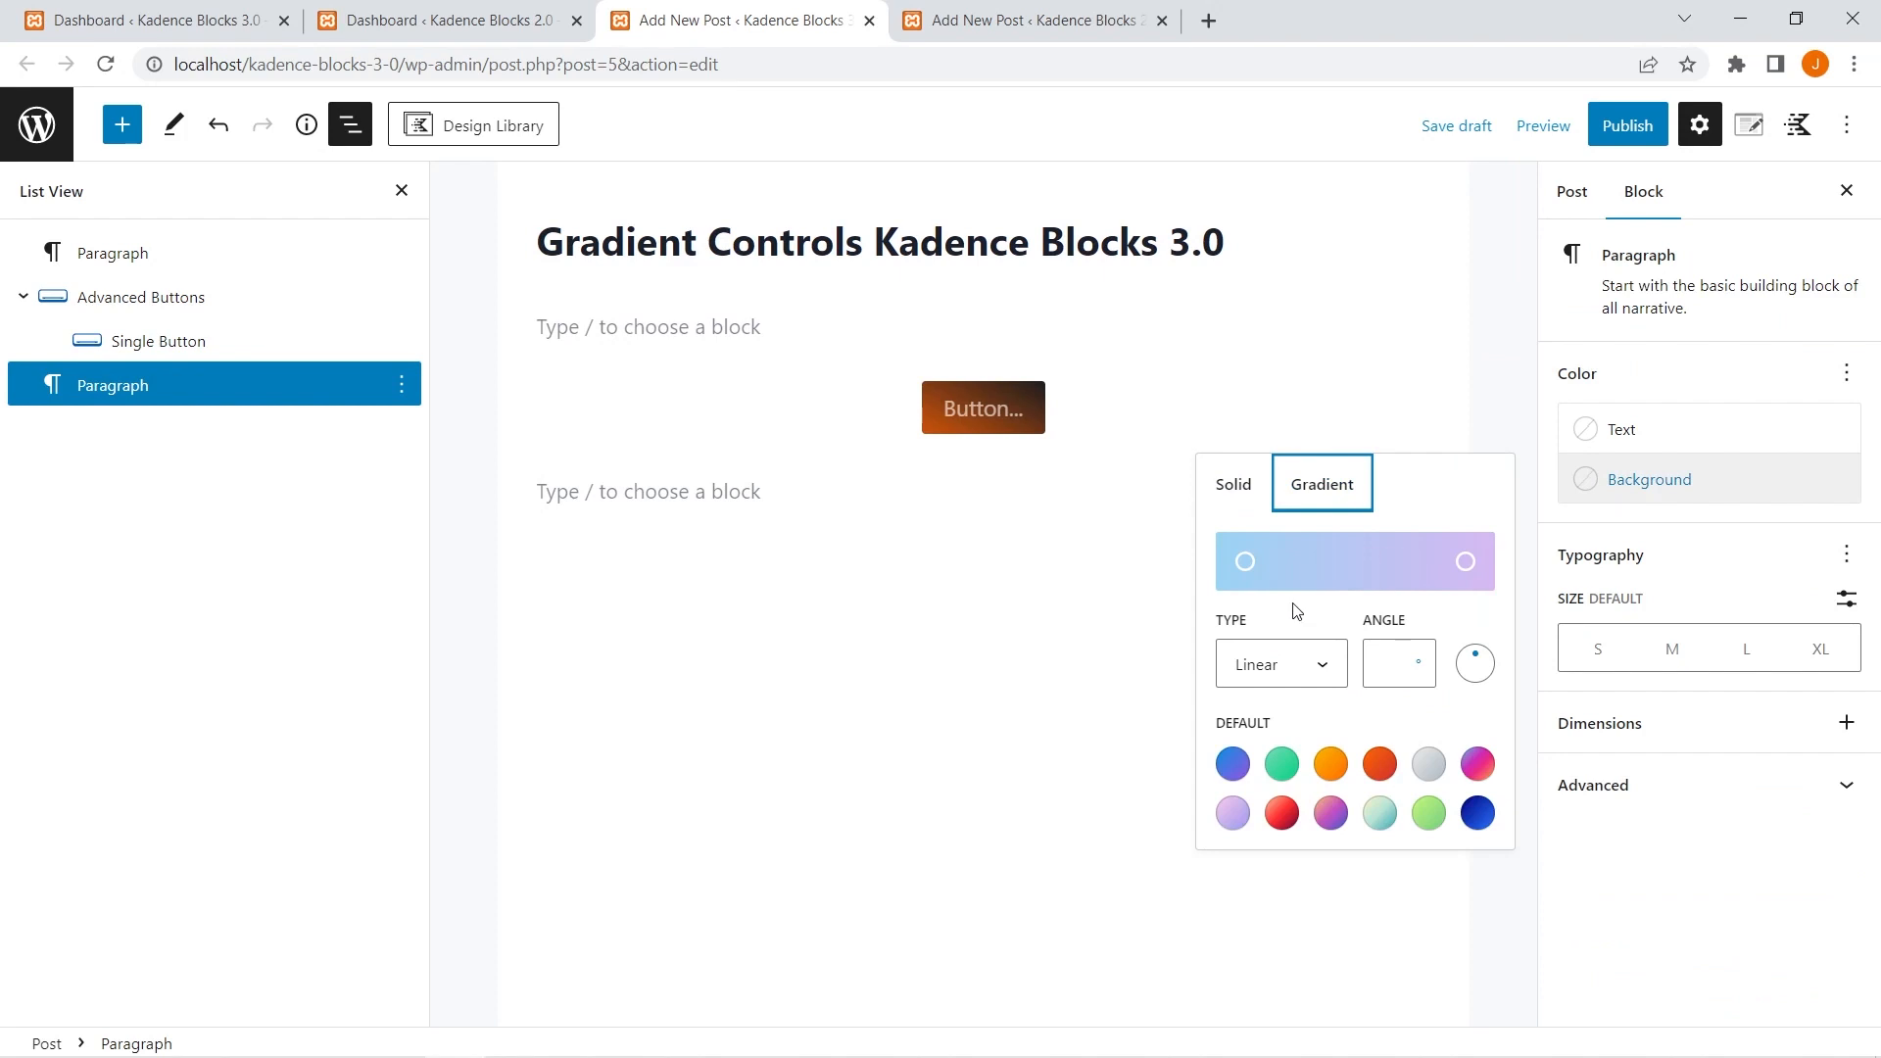
click(1245, 563)
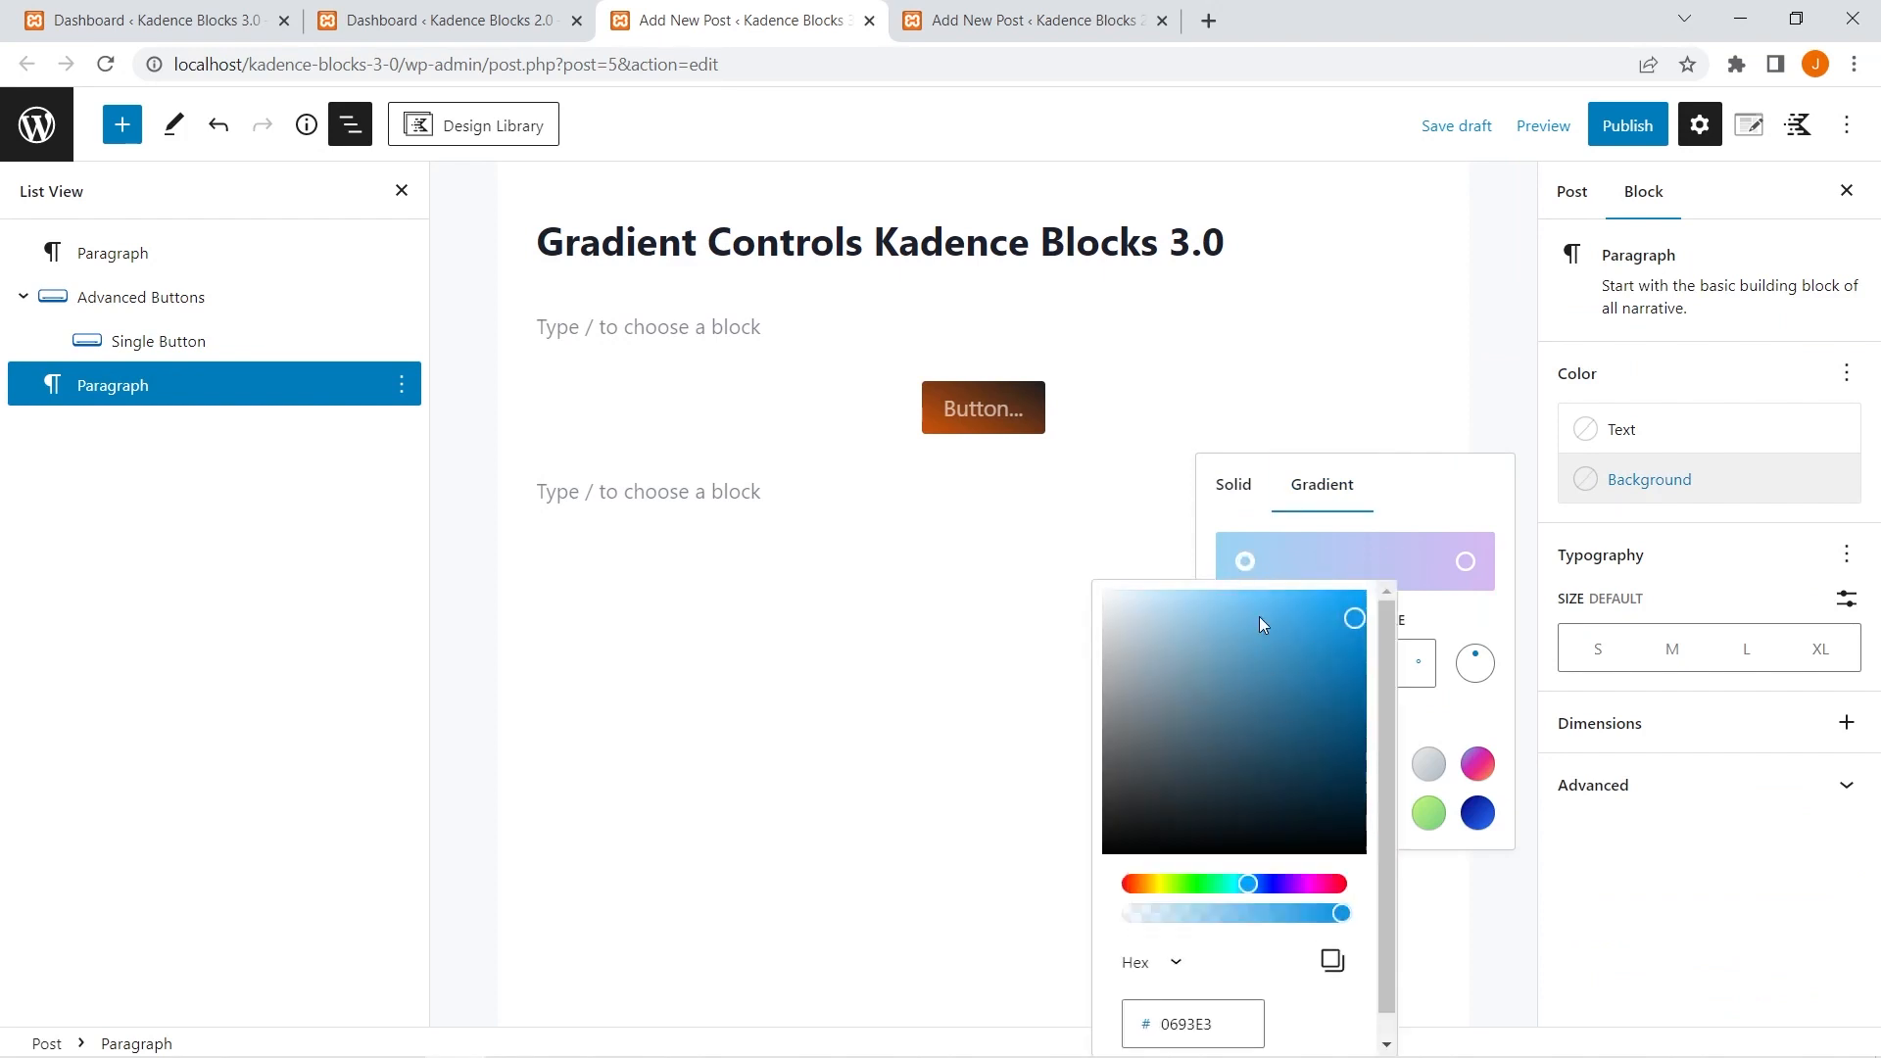
click(1484, 488)
click(1306, 674)
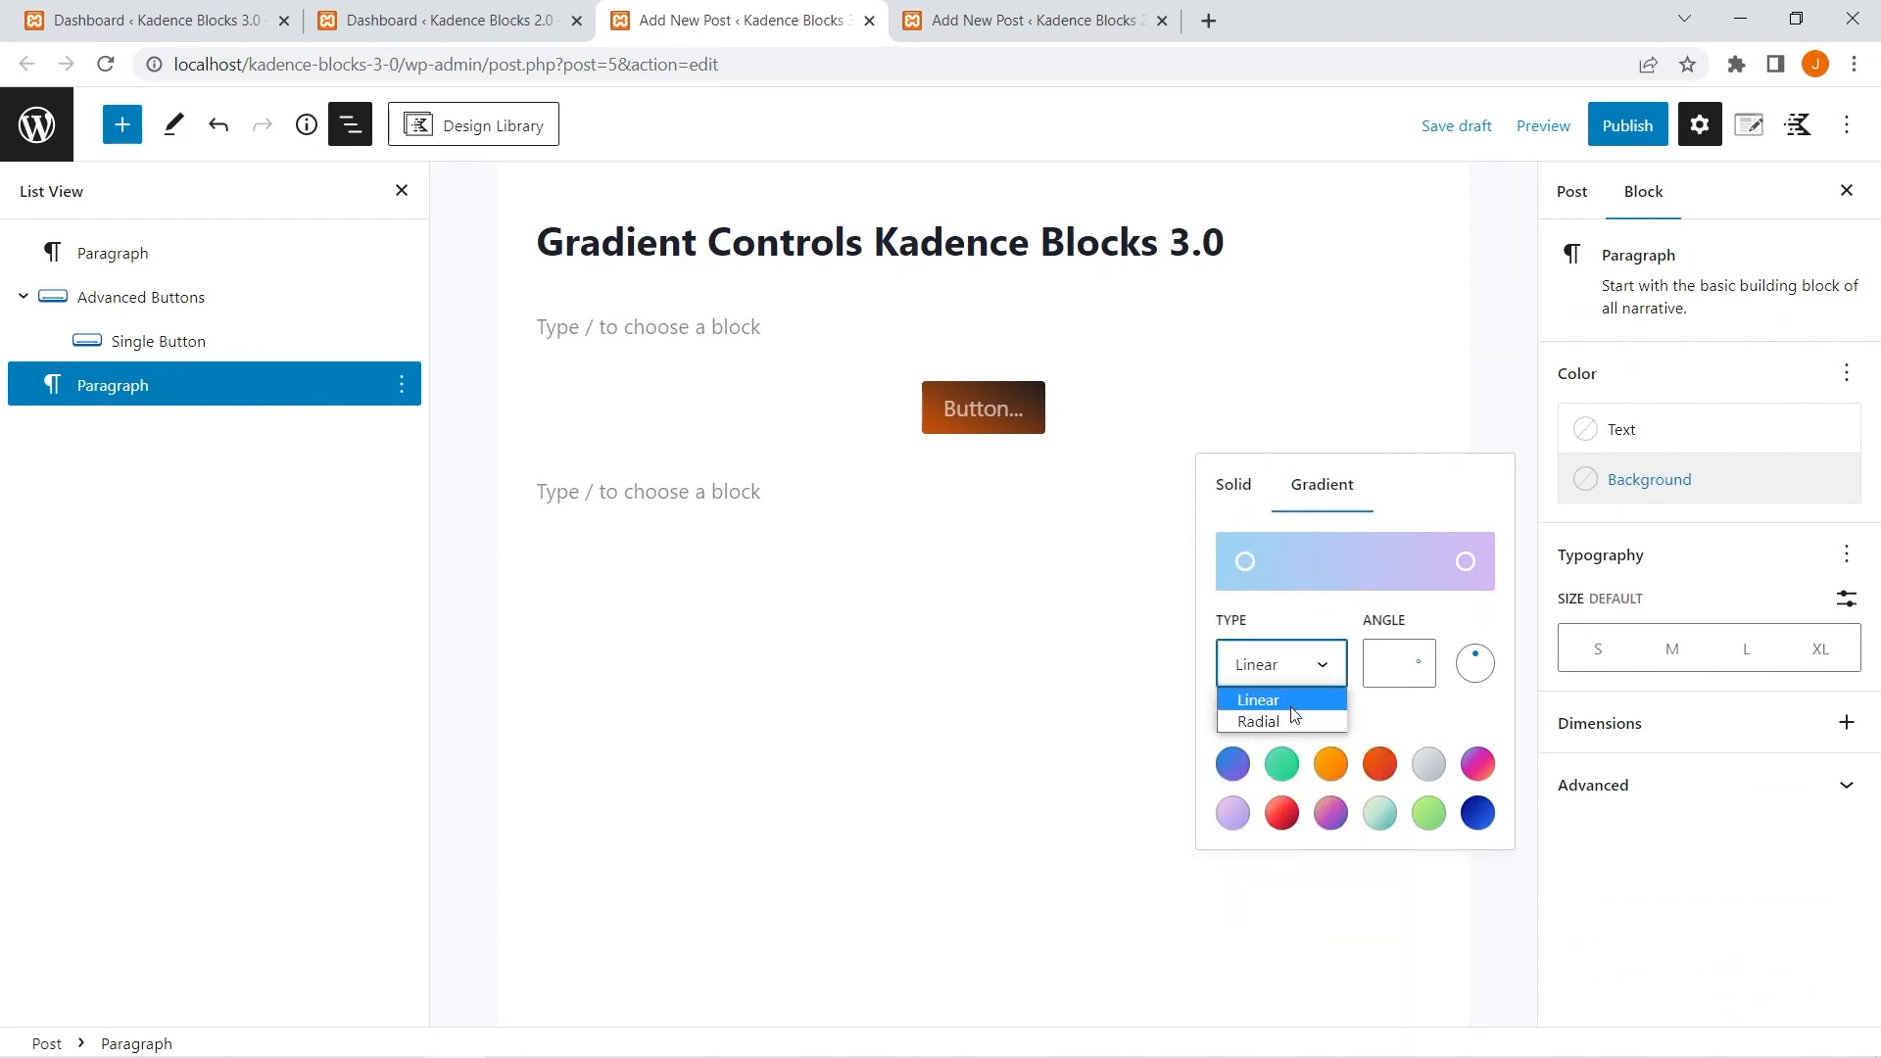
click(1290, 721)
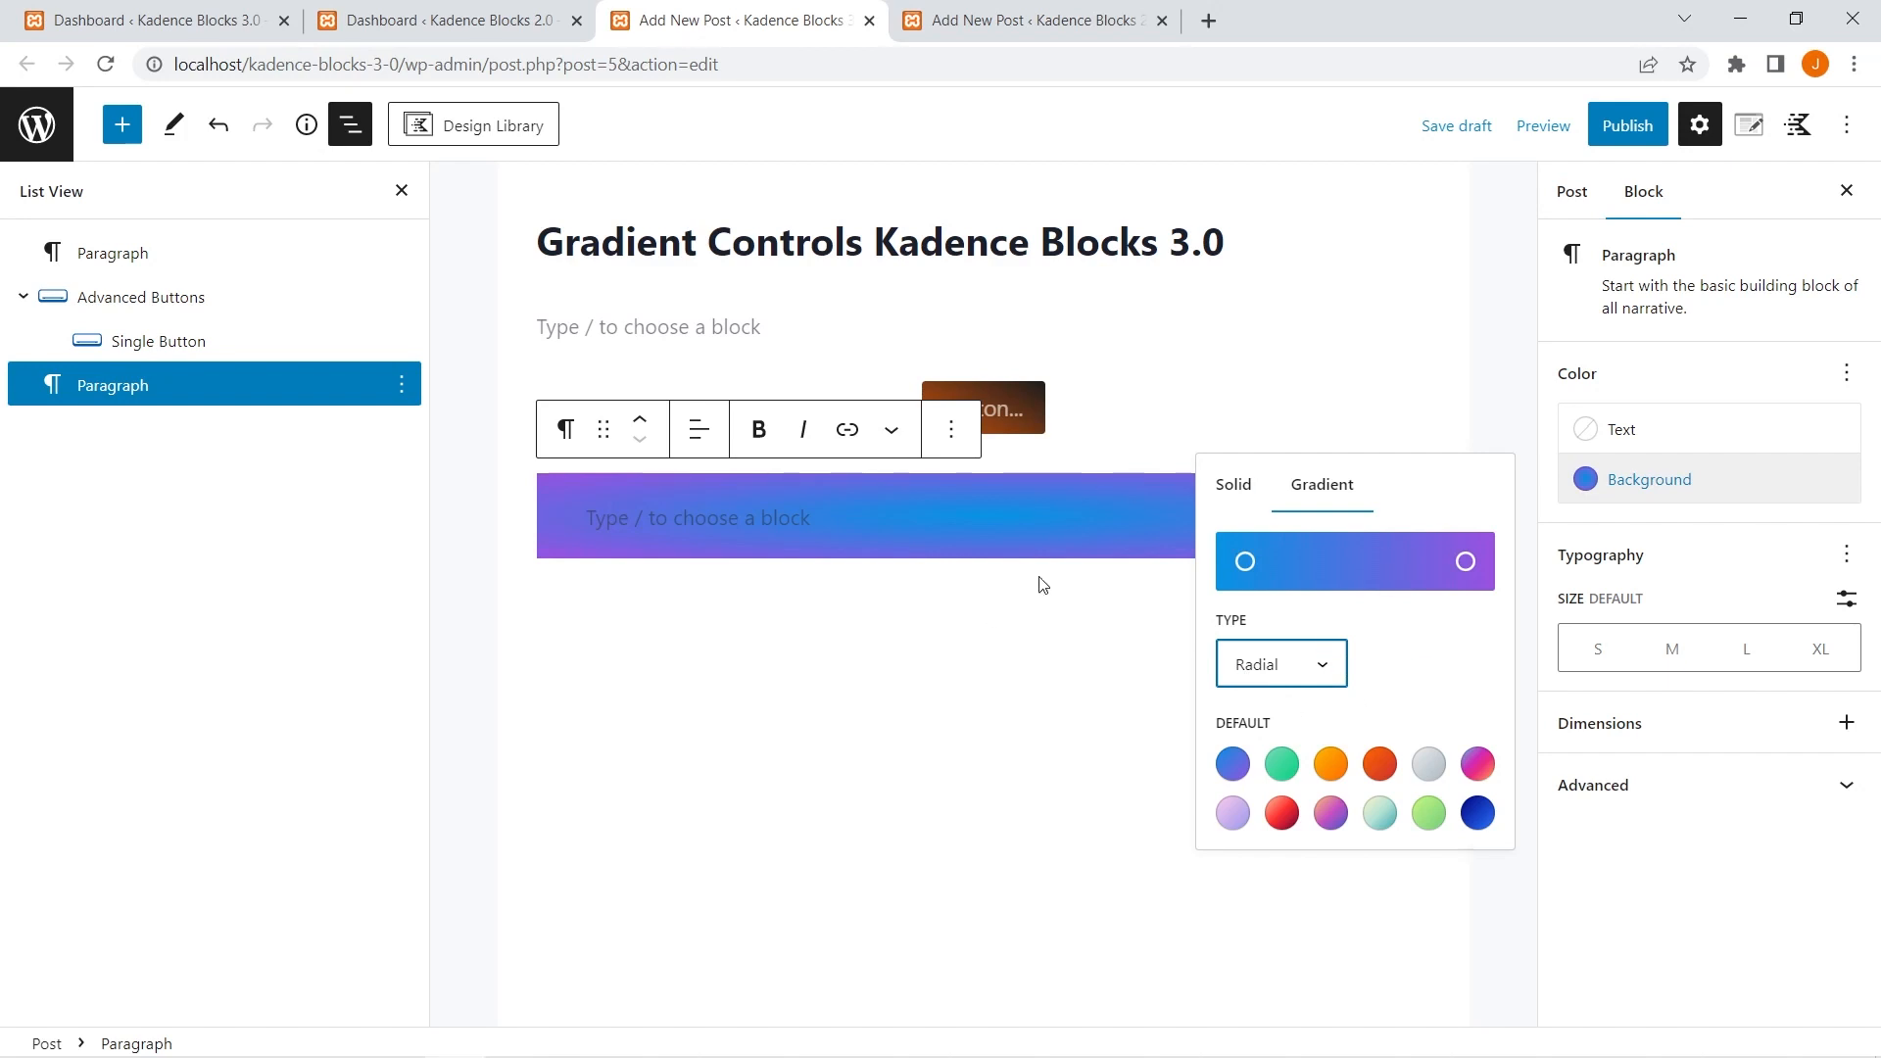
click(1084, 401)
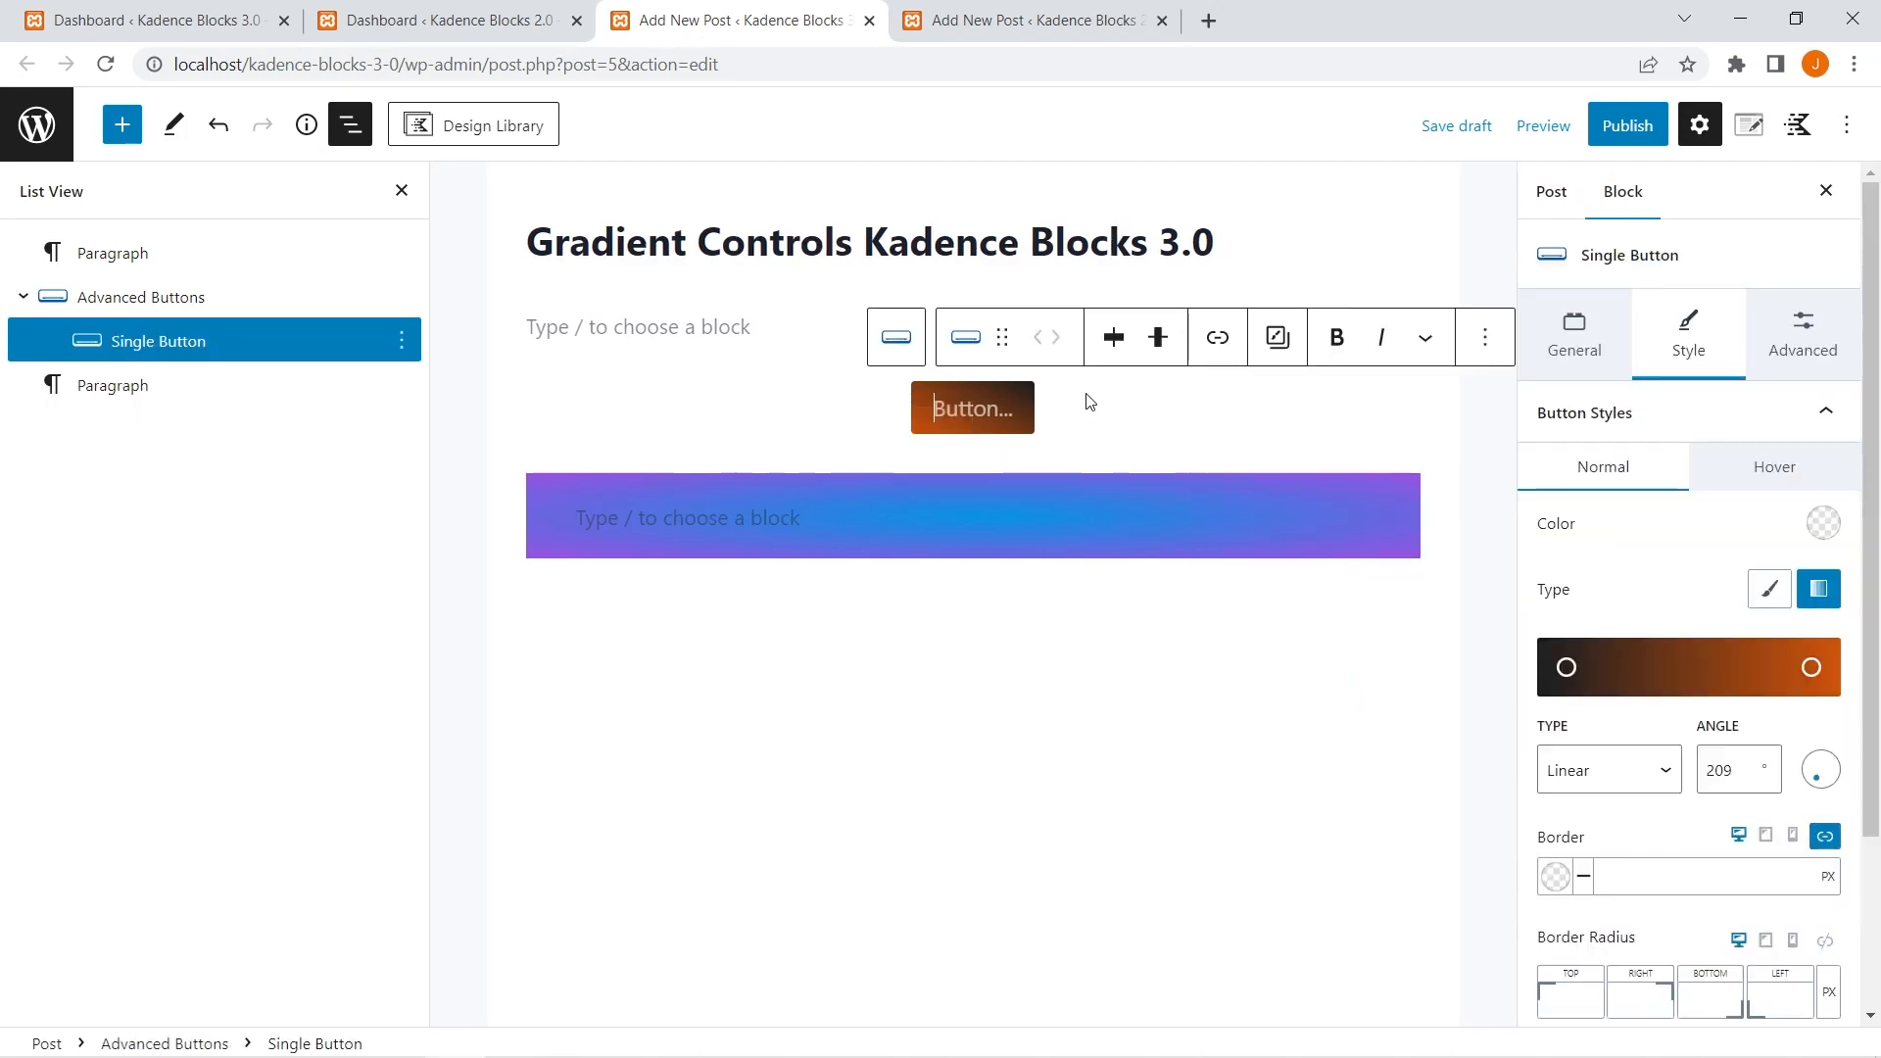